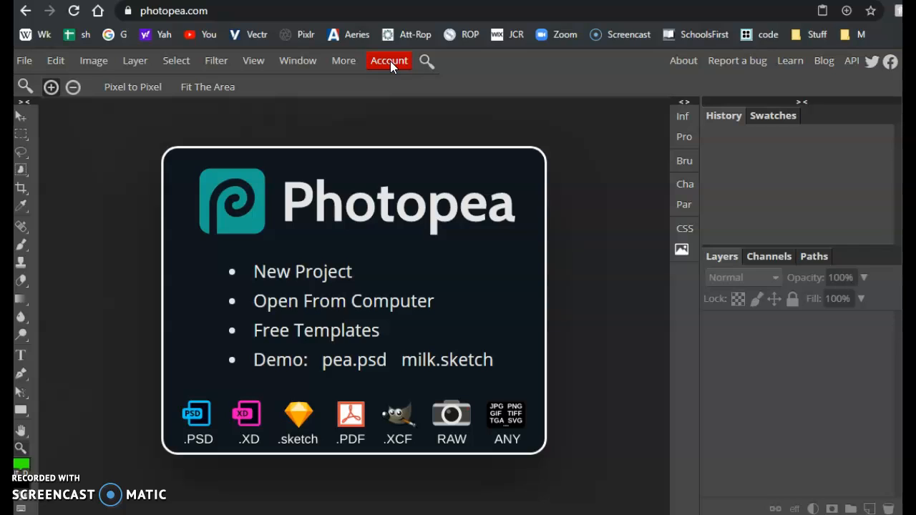
- Log in to the account through the Google sign-in option and close the account window
{"action": "left_click", "coordinate": [390, 61]}
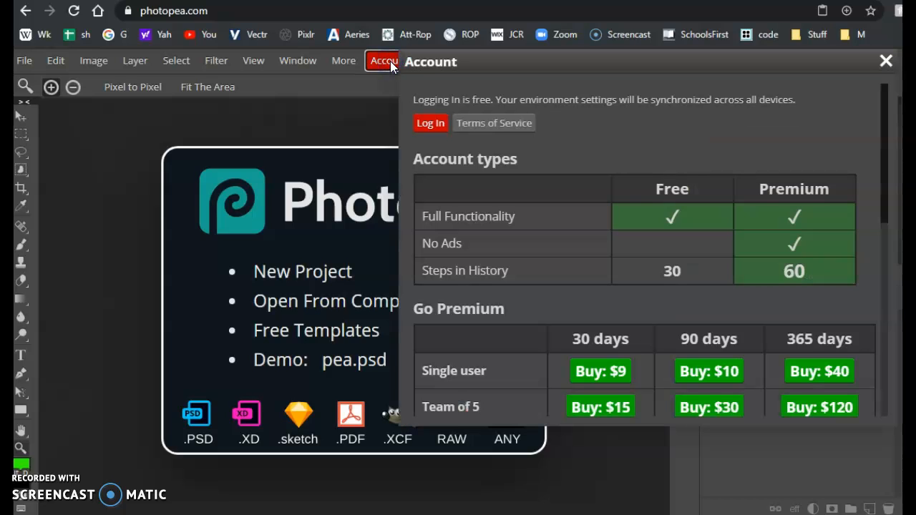
{"action": "left_click", "coordinate": [422, 126]}
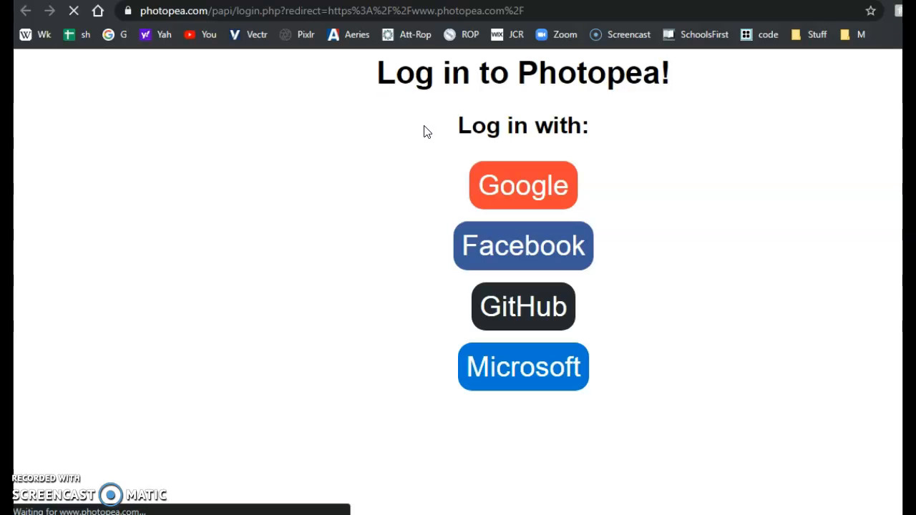
{"action": "left_click", "coordinate": [517, 189]}
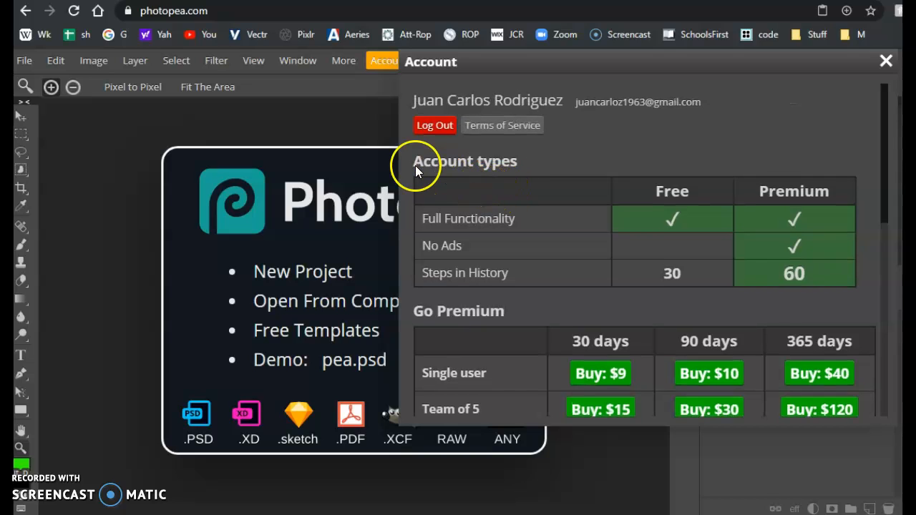
{"action": "left_click", "coordinate": [886, 62]}
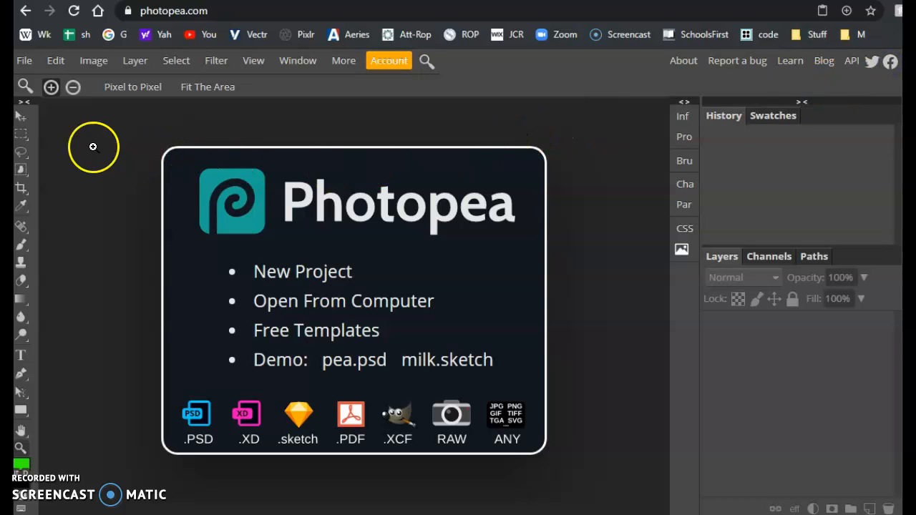
- Open the image Hair.png from the Pictures folder
{"action": "left_click", "coordinate": [25, 63]}
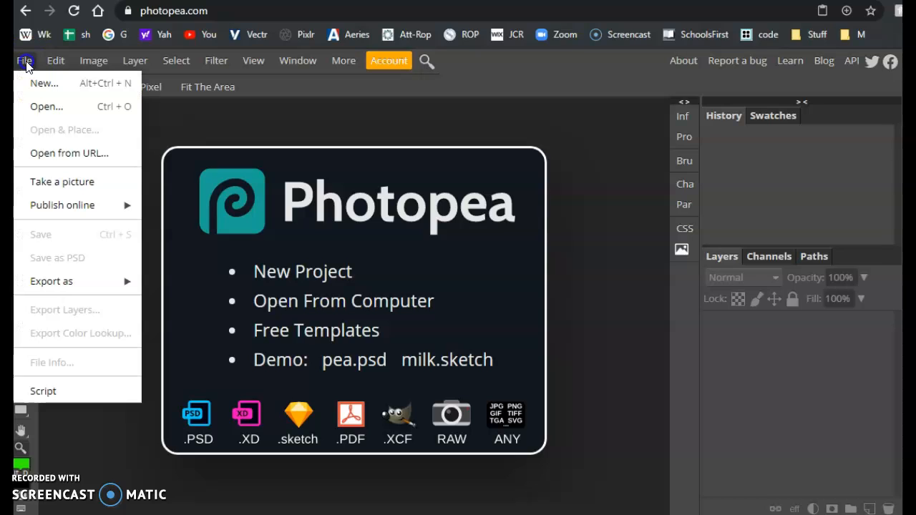
{"action": "left_click", "coordinate": [34, 106]}
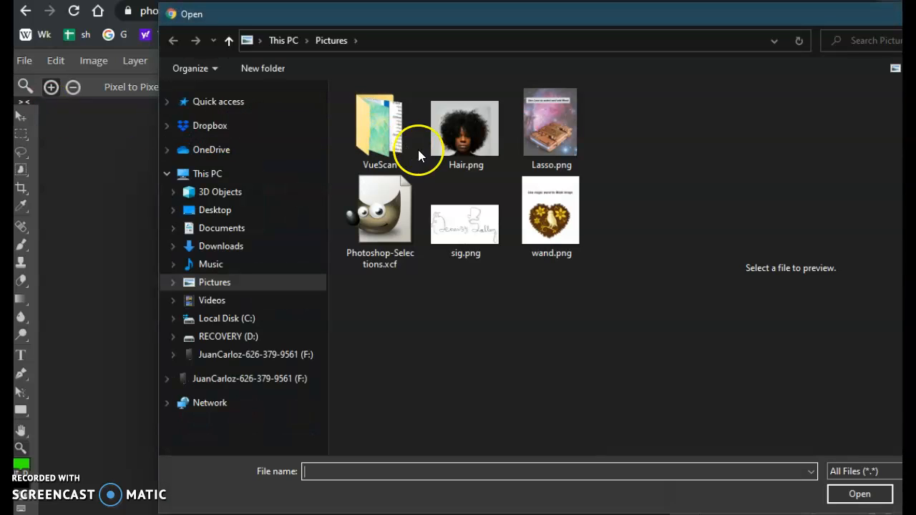
{"action": "left_click", "coordinate": [472, 154]}
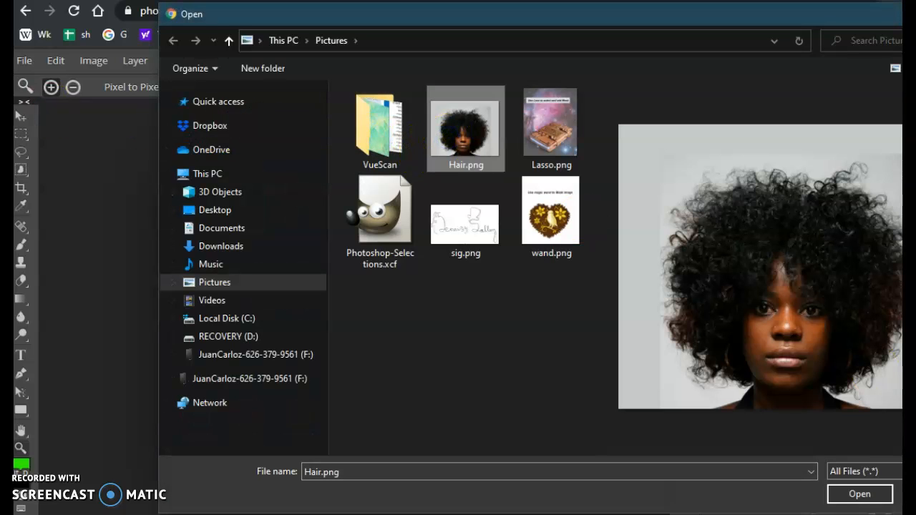
{"action": "left_click", "coordinate": [855, 493]}
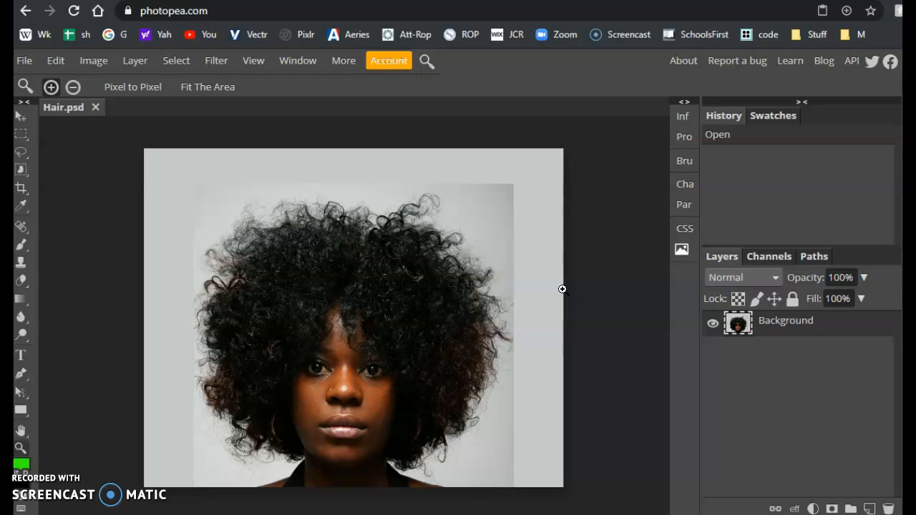
- Examine the fine curly strands along the upper edge of the hair up close, then return to the whole portrait
{"action": "left_click", "coordinate": [414, 226]}
{"action": "left_click", "coordinate": [413, 226]}
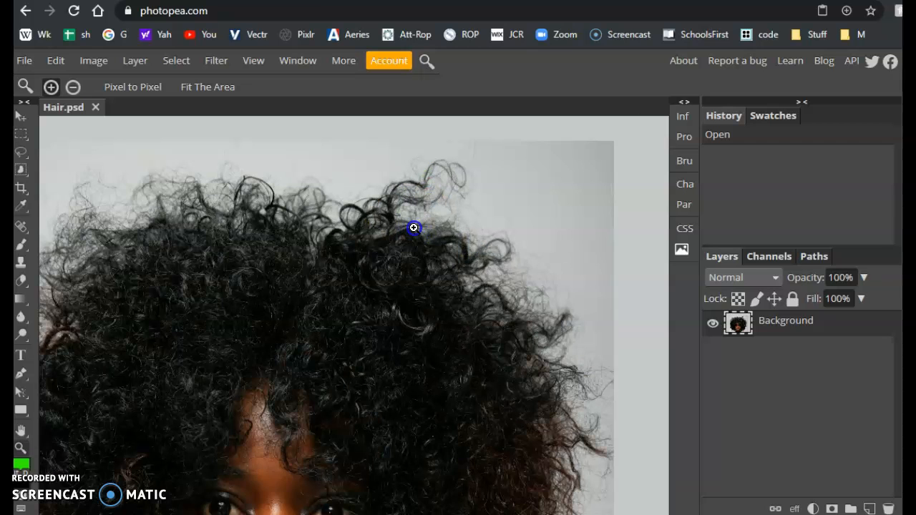
{"action": "left_click", "coordinate": [414, 226]}
{"action": "left_click", "coordinate": [416, 224]}
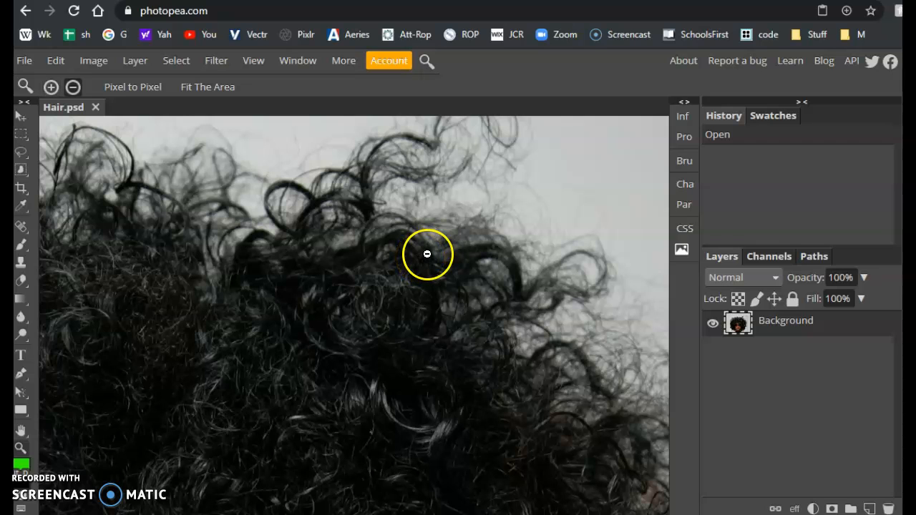
{"action": "left_click", "coordinate": [428, 253], "text": "alt"}
{"action": "left_click", "coordinate": [396, 264], "text": "alt"}
{"action": "left_click", "coordinate": [266, 371], "text": "alt"}
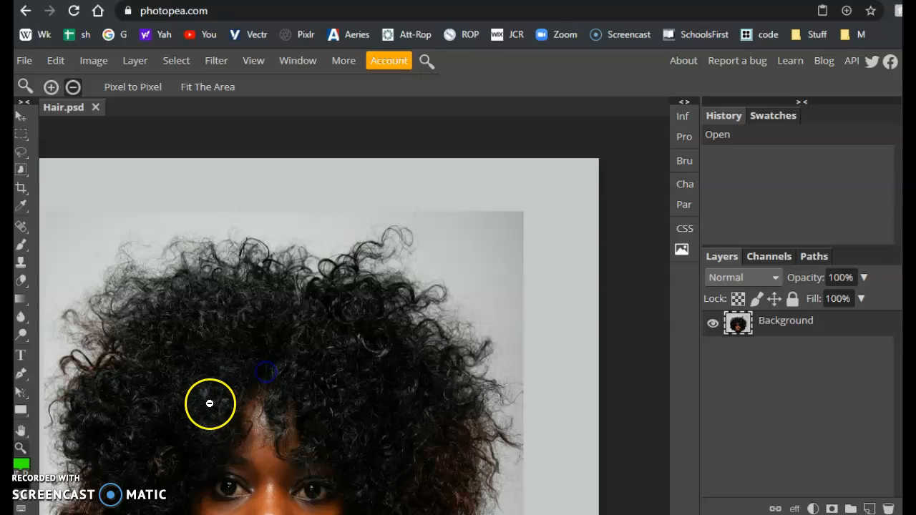
{"action": "left_click", "coordinate": [209, 405], "text": "alt"}
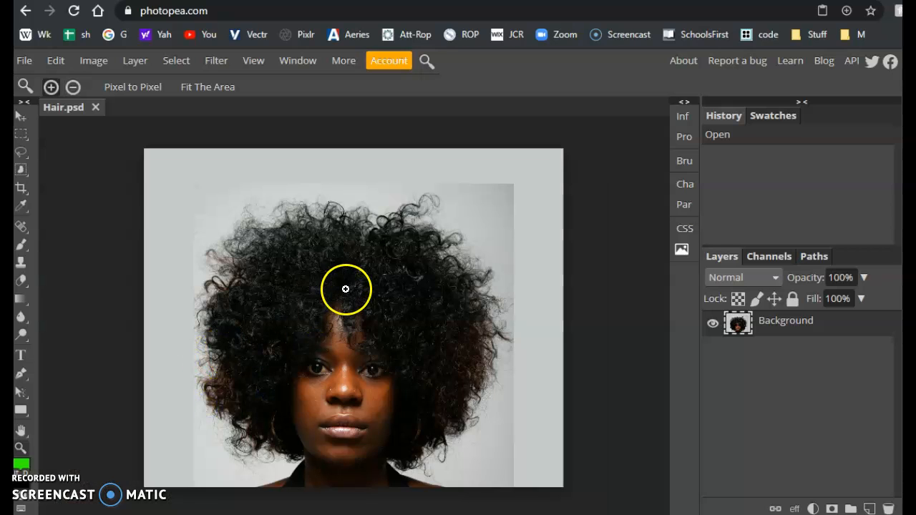
- Duplicate the Background layer and desaturate the copy with the Desaturate adjustment
{"action": "right_click", "coordinate": [766, 329]}
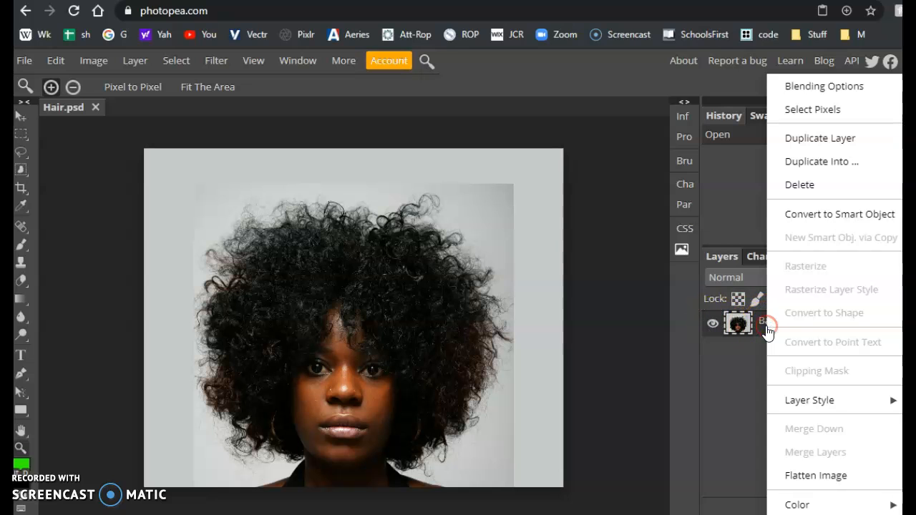
{"action": "left_click", "coordinate": [799, 138]}
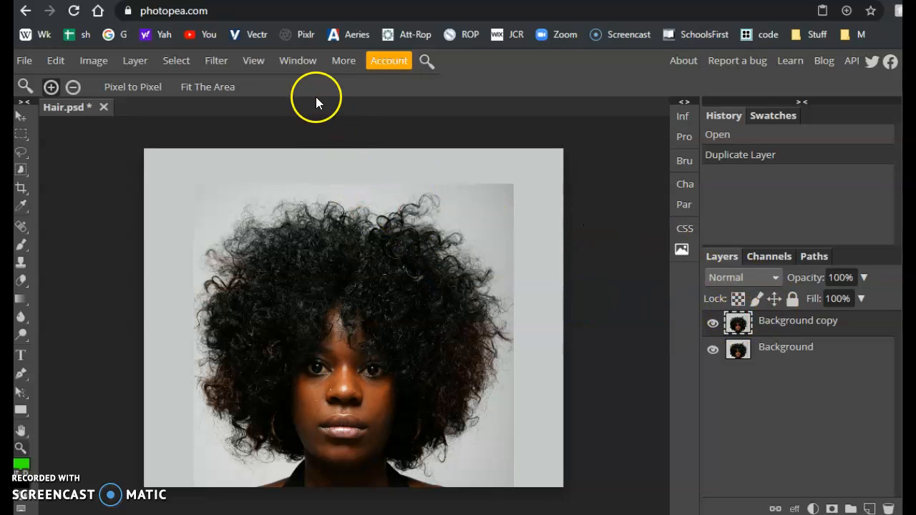
{"action": "left_click", "coordinate": [101, 62]}
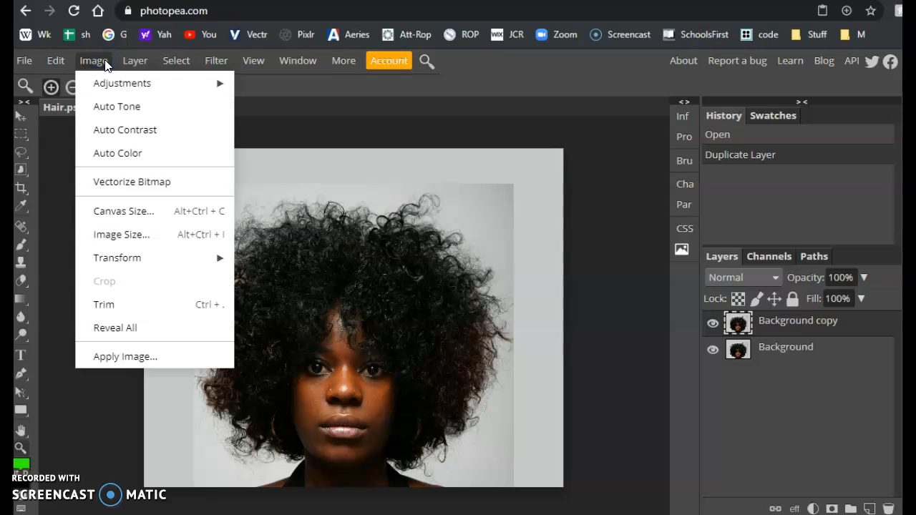
{"action": "left_click", "coordinate": [126, 62]}
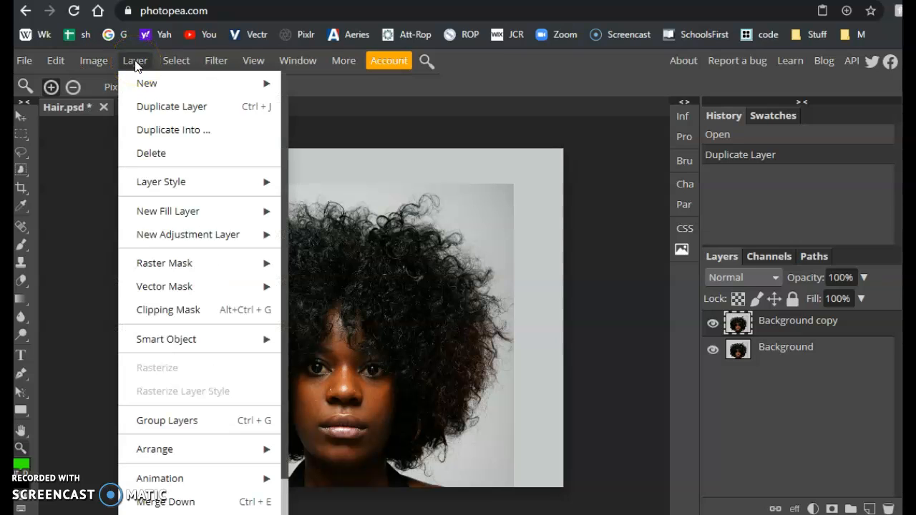
{"action": "left_click", "coordinate": [100, 62]}
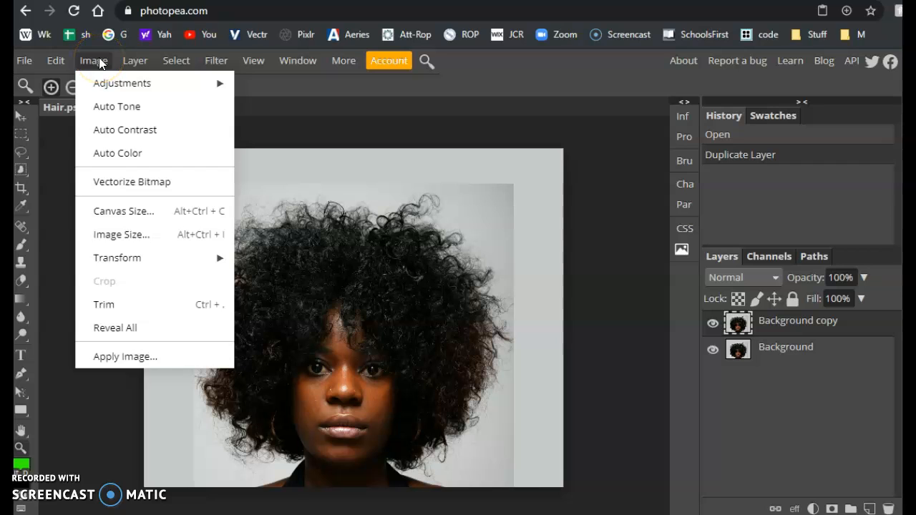
{"action": "left_click", "coordinate": [136, 62]}
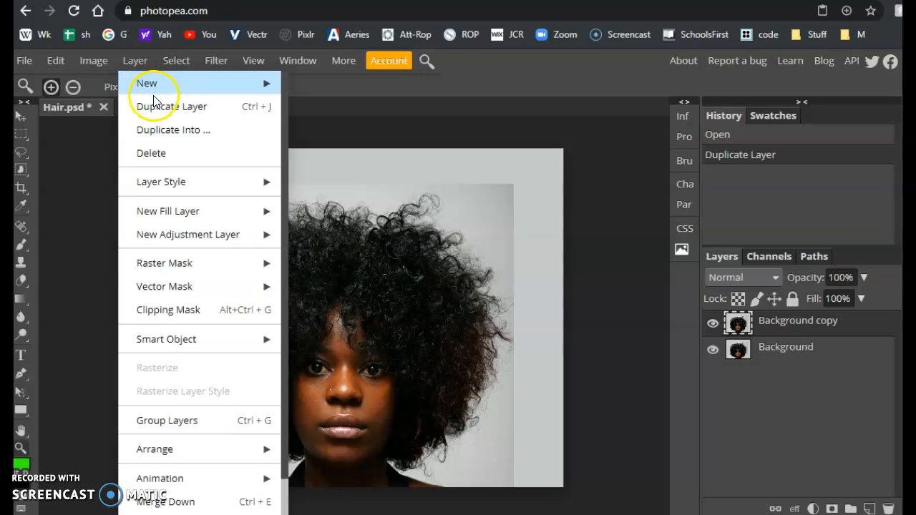
{"action": "left_click", "coordinate": [91, 62]}
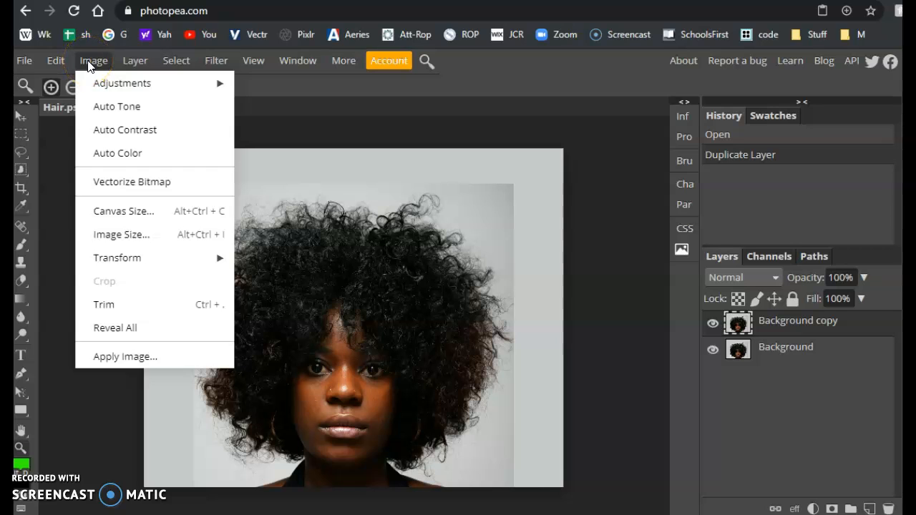
{"action": "mouse_move", "coordinate": [104, 83]}
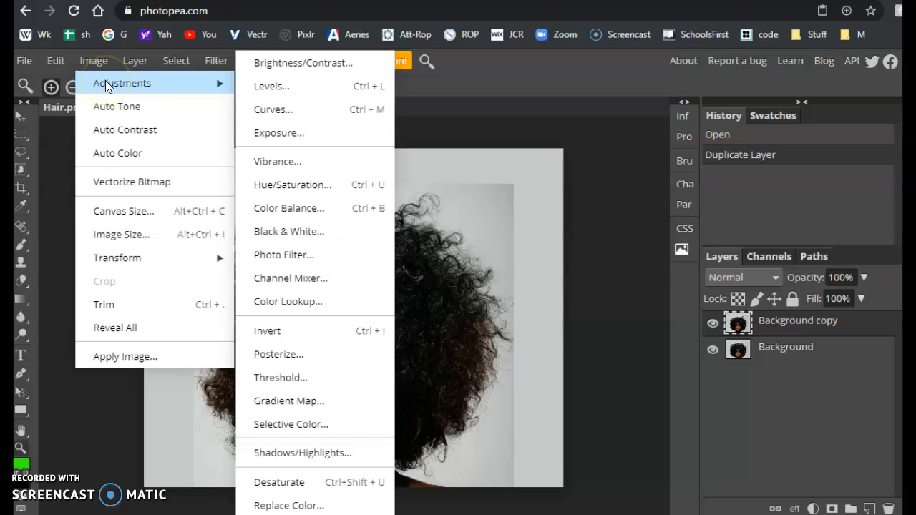
{"action": "left_click", "coordinate": [286, 483]}
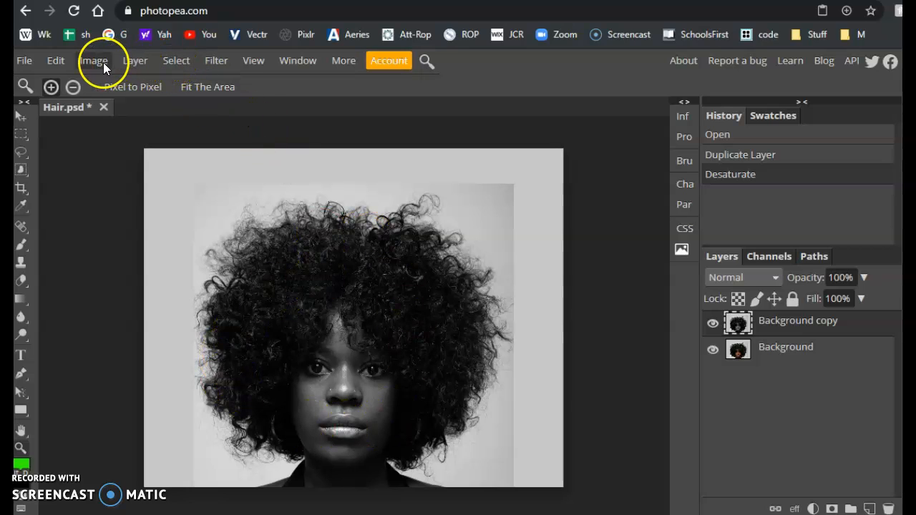
- Apply a Levels adjustment to the Background copy layer with input black point 53, midtones 0.64 and white point 169
{"action": "left_click", "coordinate": [126, 63]}
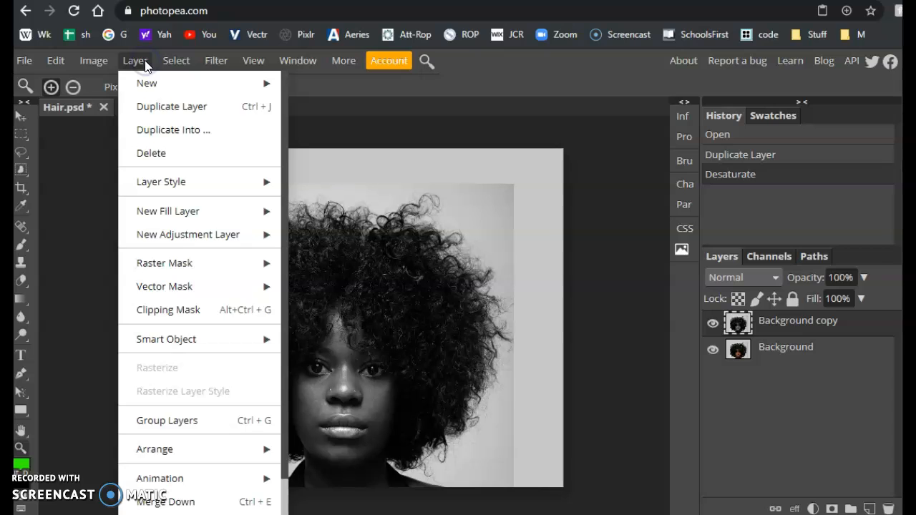
{"action": "mouse_move", "coordinate": [81, 68]}
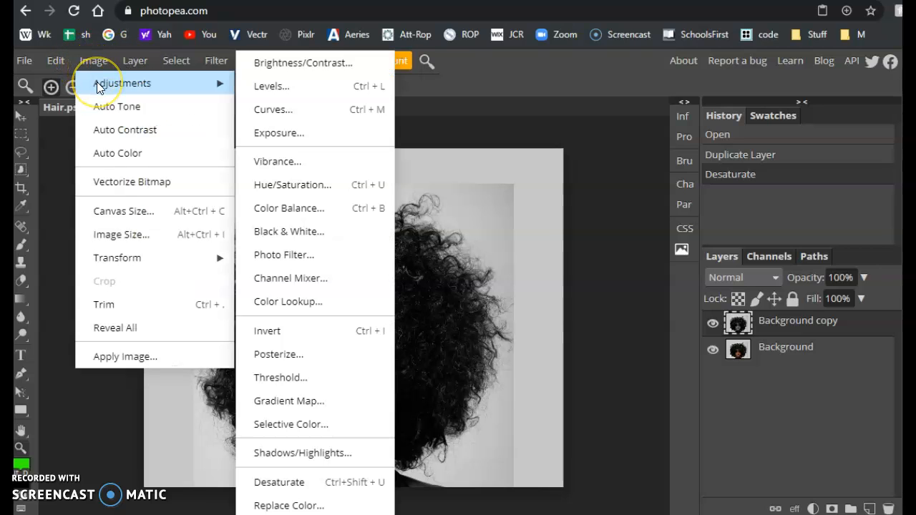
{"action": "left_click", "coordinate": [284, 90]}
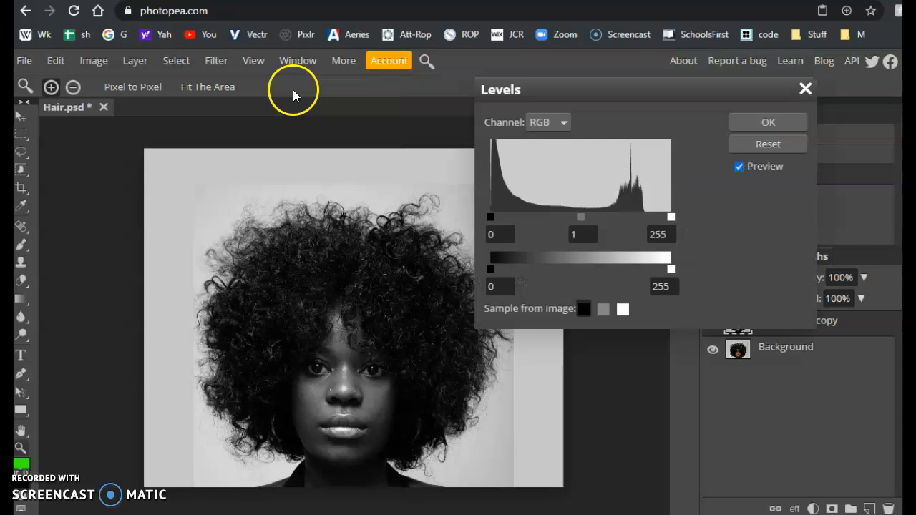
{"action": "left_click_drag", "start_coordinate": [575, 93], "coordinate": [632, 134]}
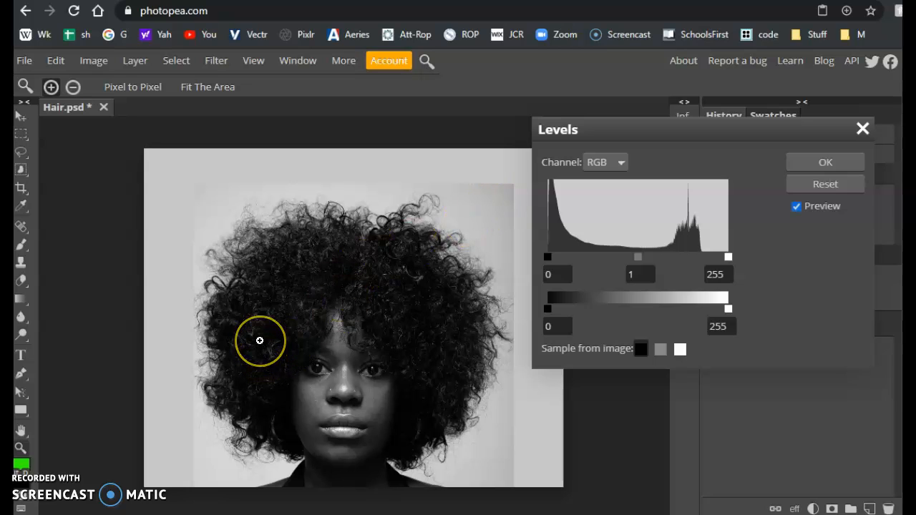
{"action": "left_click_drag", "start_coordinate": [546, 257], "coordinate": [588, 258]}
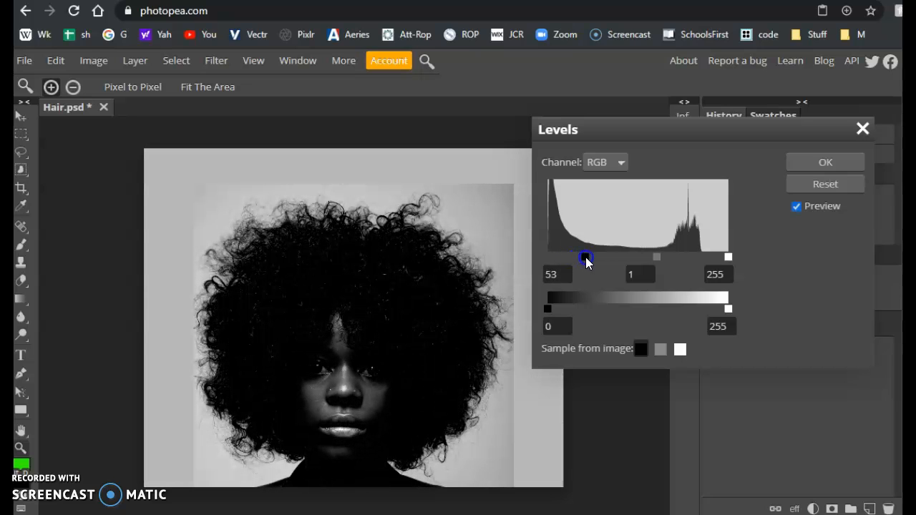
{"action": "left_click_drag", "start_coordinate": [729, 258], "coordinate": [668, 256]}
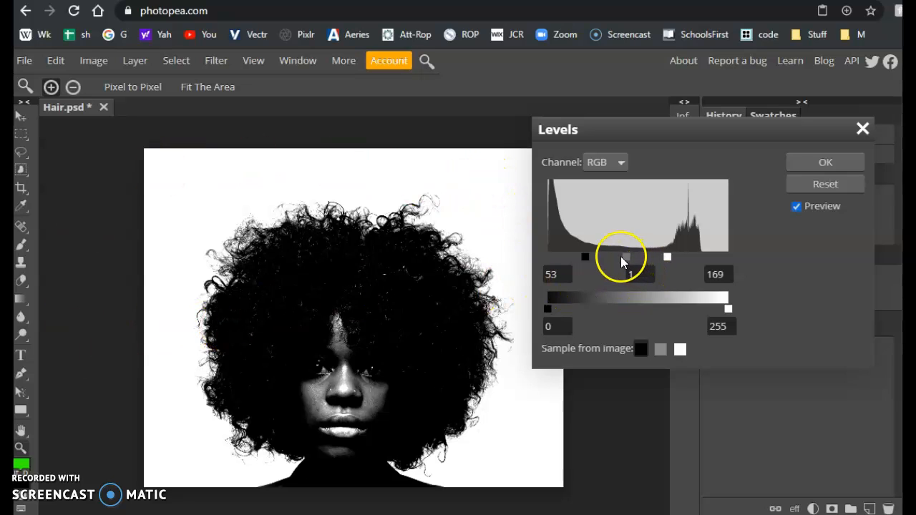
{"action": "mouse_move", "coordinate": [624, 257]}
{"action": "left_mouse_down"}
{"action": "mouse_move", "coordinate": [615, 256]}
{"action": "mouse_move", "coordinate": [634, 260]}
{"action": "left_mouse_up"}
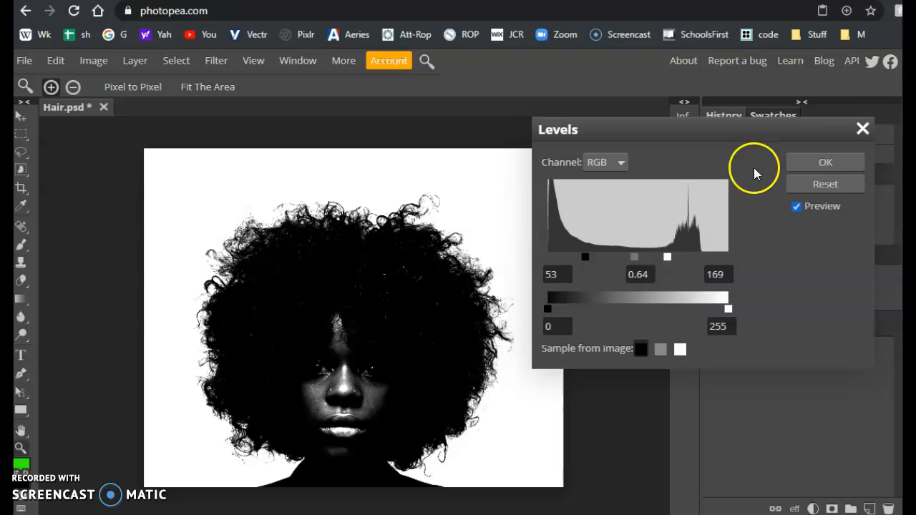
{"action": "left_click", "coordinate": [799, 164]}
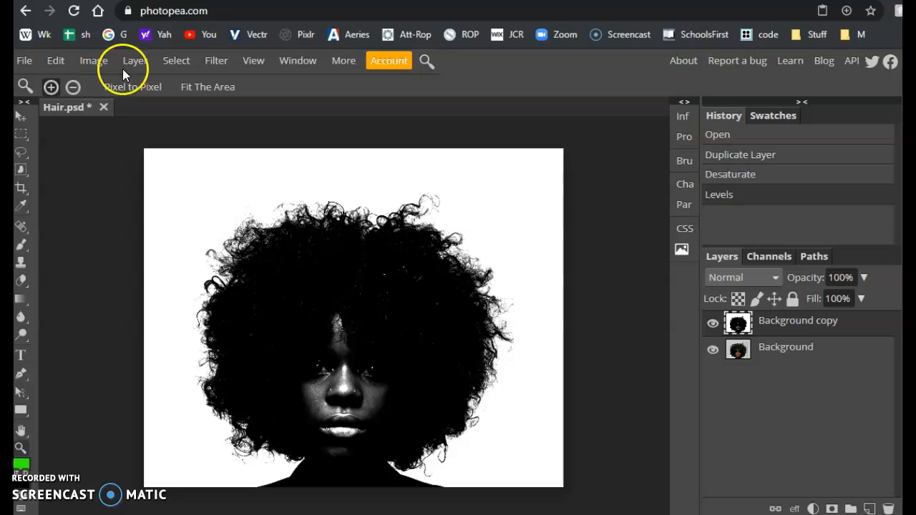
- Select the entire canvas and copy the high-contrast Background copy layer to the clipboard
{"action": "left_click", "coordinate": [169, 59]}
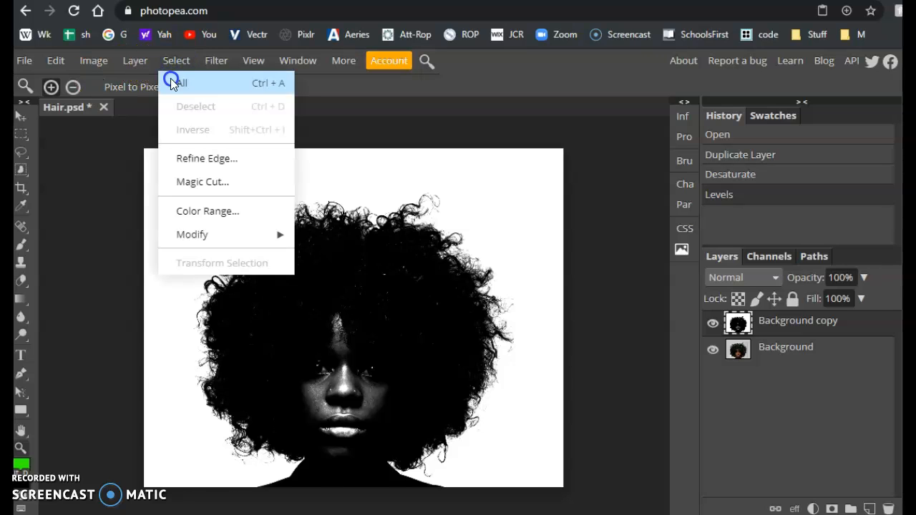
{"action": "left_click", "coordinate": [171, 82]}
{"action": "left_click", "coordinate": [45, 61]}
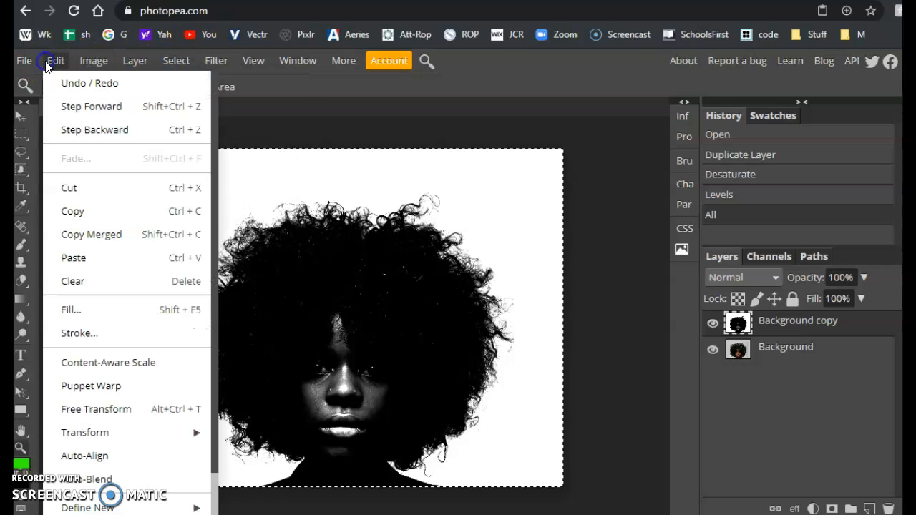
{"action": "left_click", "coordinate": [74, 211]}
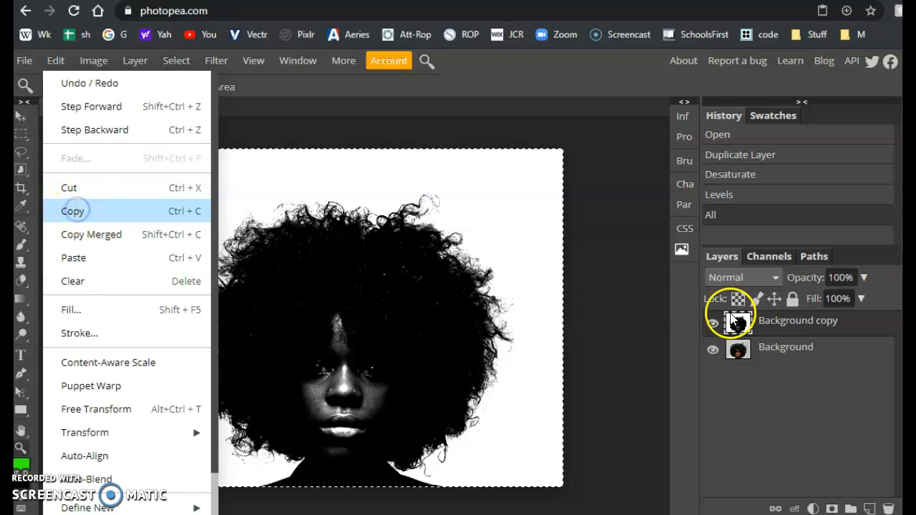
- Compare the high-contrast copy with the original Background by toggling the copy's visibility, ending with the copy shown and selected
{"action": "left_click", "coordinate": [712, 325]}
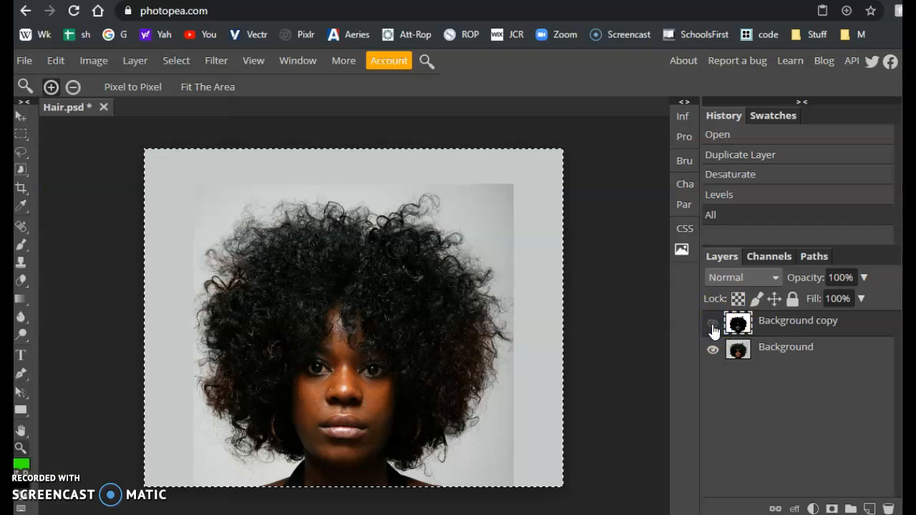
{"action": "left_click", "coordinate": [785, 349]}
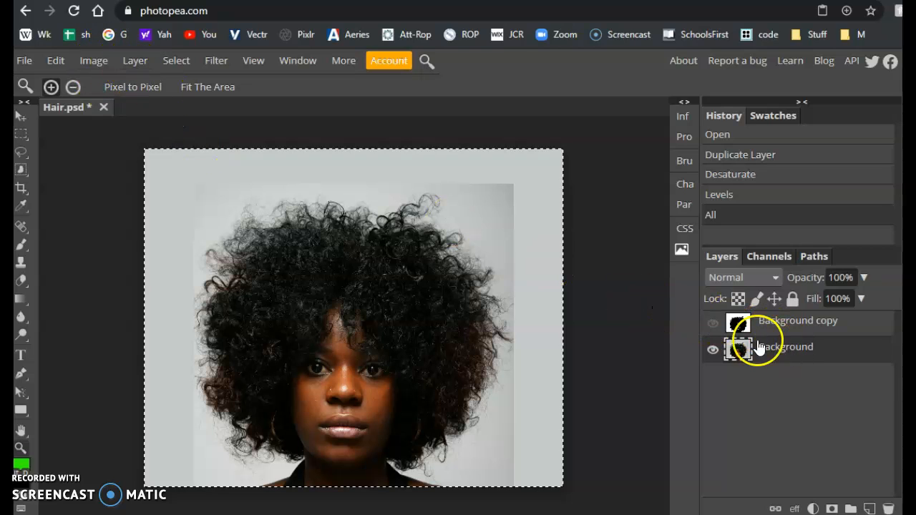
{"action": "left_click", "coordinate": [712, 323]}
{"action": "left_click", "coordinate": [712, 323]}
{"action": "left_click", "coordinate": [709, 324]}
{"action": "left_click", "coordinate": [773, 322]}
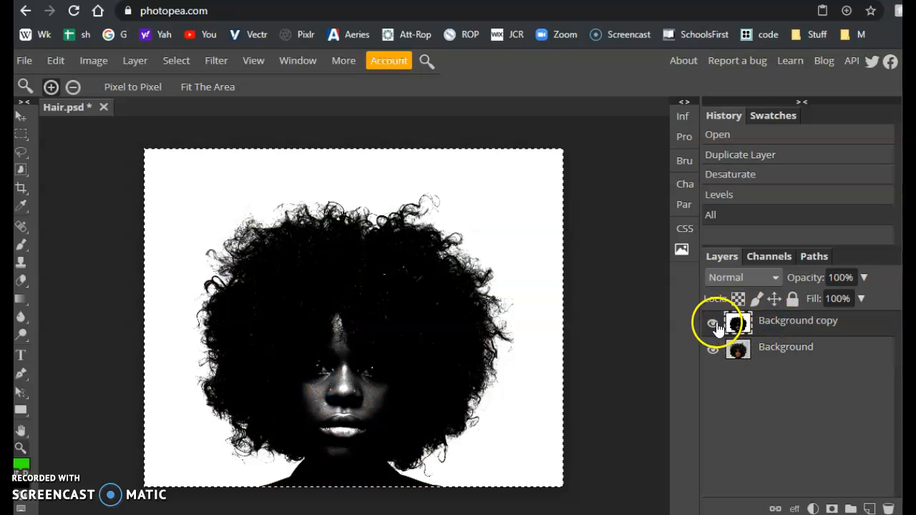
- Hide the Background copy layer and make the original Background layer active
{"action": "left_click", "coordinate": [713, 324]}
{"action": "left_click", "coordinate": [777, 349]}
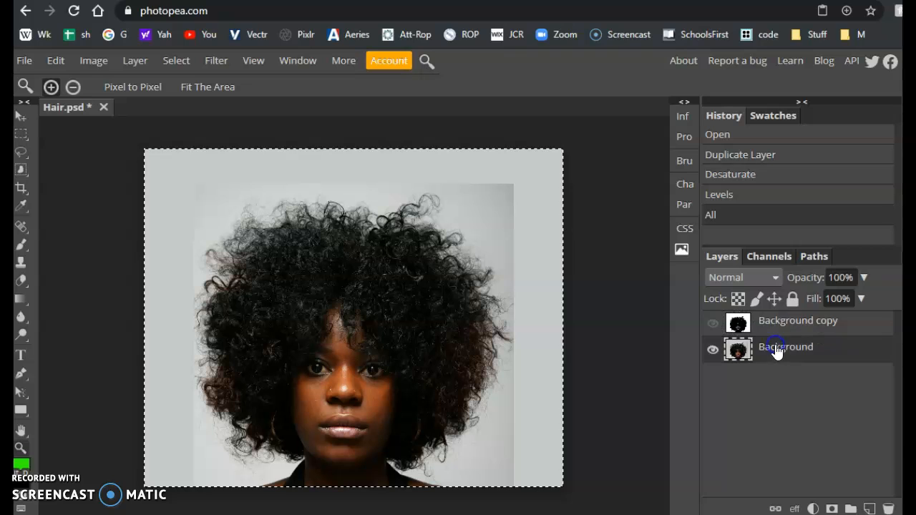
{"action": "left_click", "coordinate": [779, 322]}
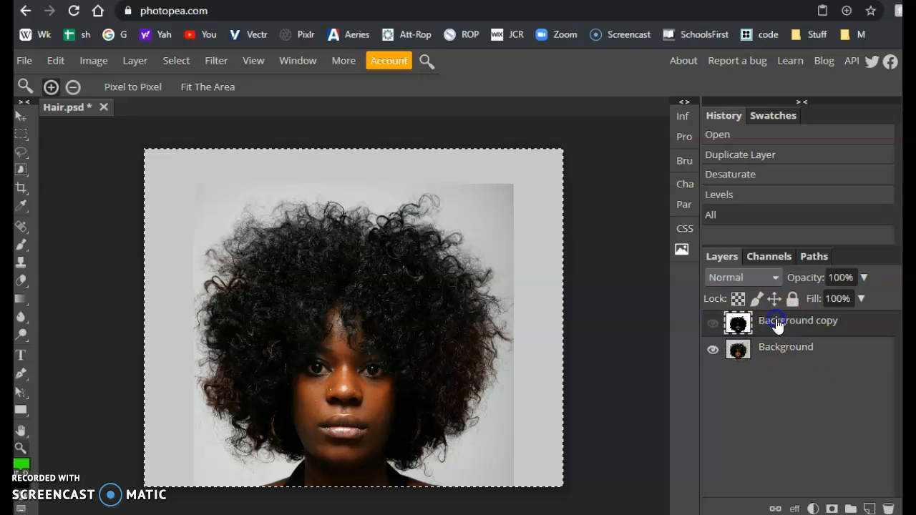
{"action": "left_click", "coordinate": [777, 354]}
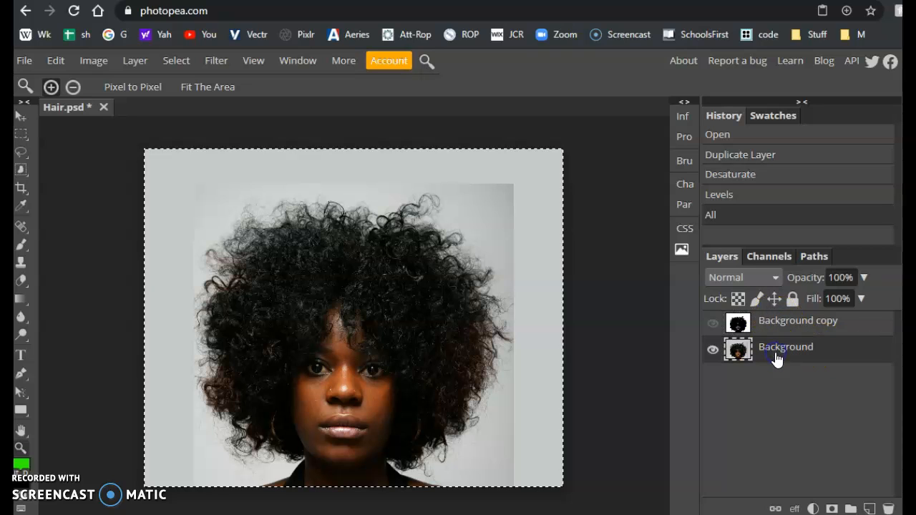
- Add a Reveal All raster mask to the Background layer and paste the copied high-contrast image into it
{"action": "left_click", "coordinate": [126, 62]}
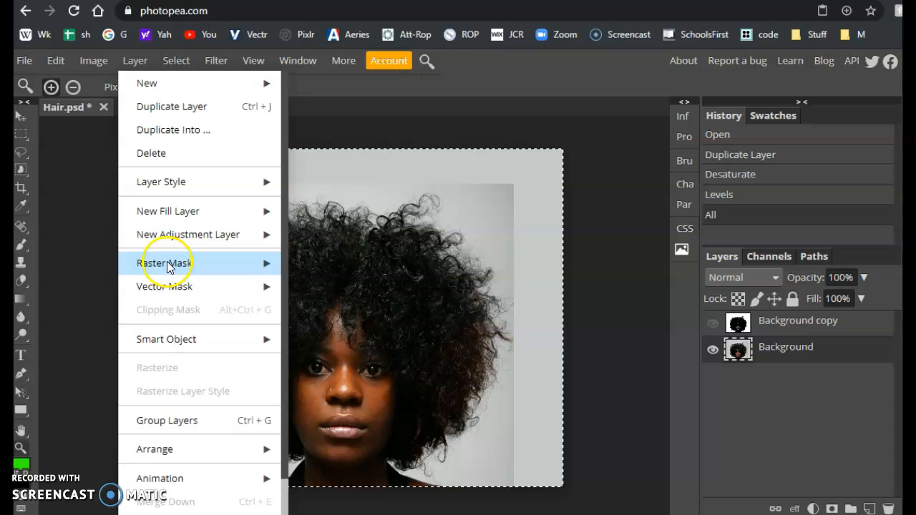
{"action": "mouse_move", "coordinate": [145, 268]}
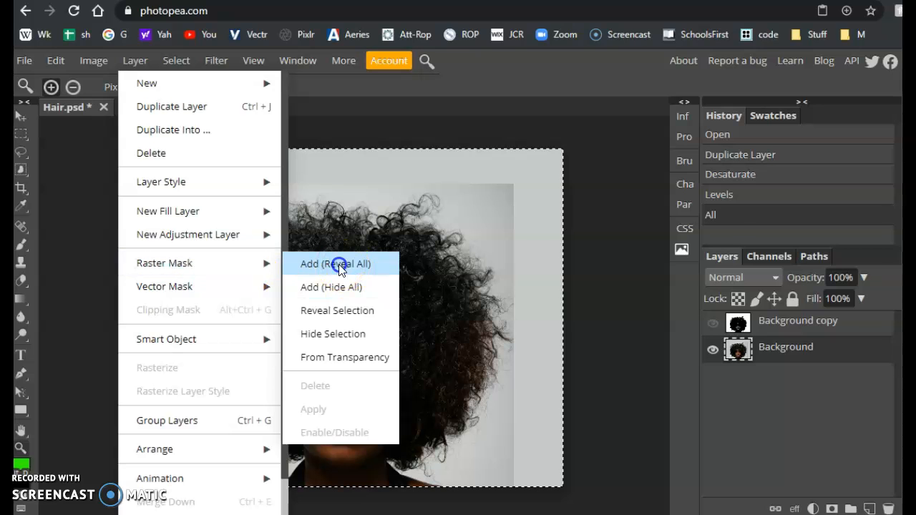
{"action": "left_click", "coordinate": [339, 265]}
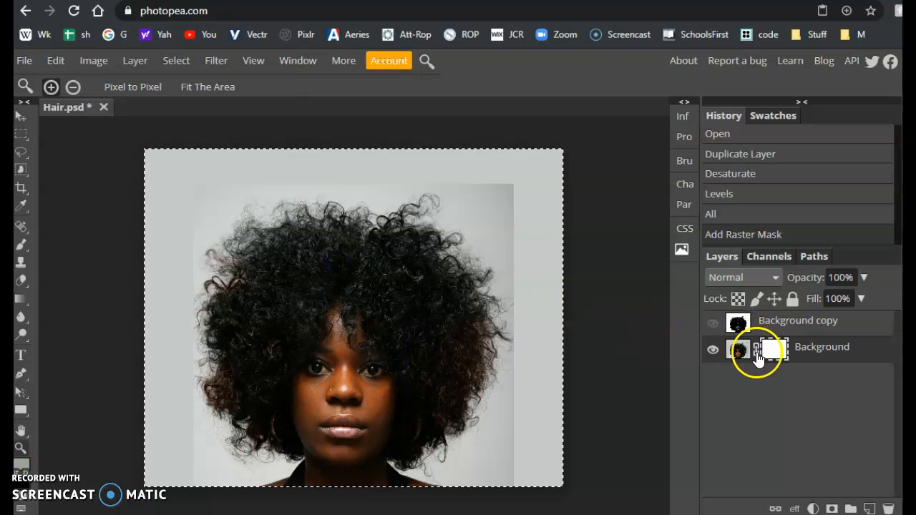
{"action": "left_click", "coordinate": [56, 60]}
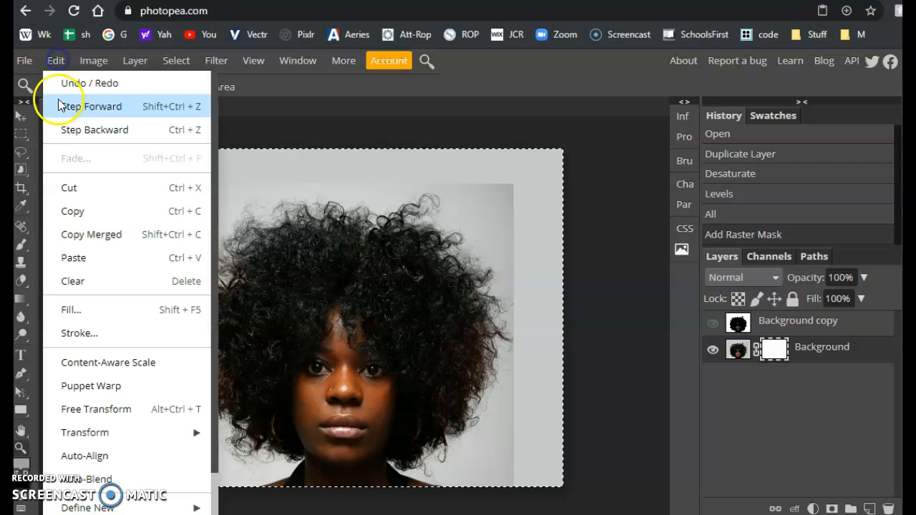
{"action": "left_click", "coordinate": [81, 257]}
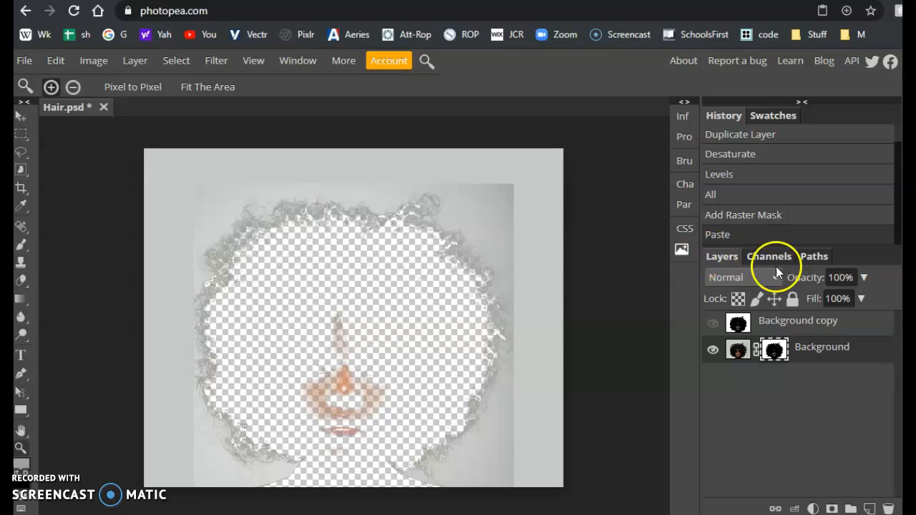
- Create a new layer filled with the green foreground colour at 100% opacity and place it beneath the Background layer
{"action": "left_click", "coordinate": [871, 508]}
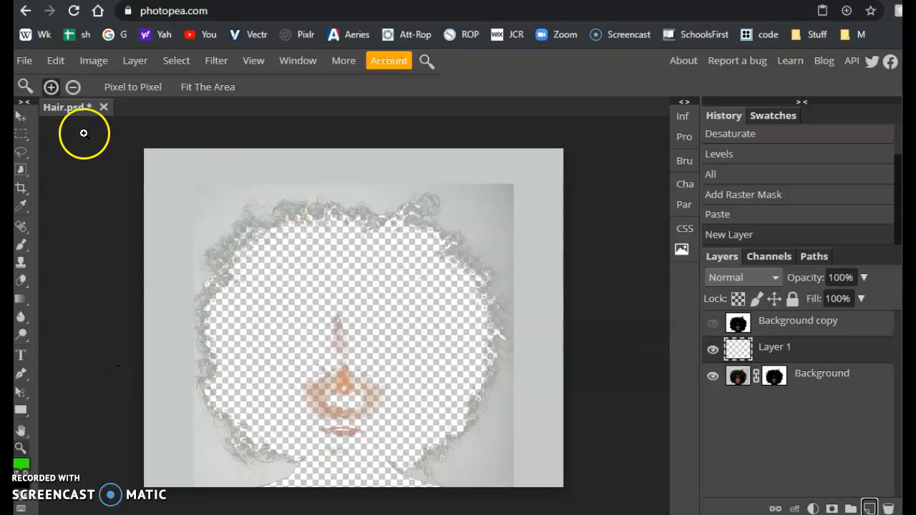
{"action": "left_click", "coordinate": [49, 61]}
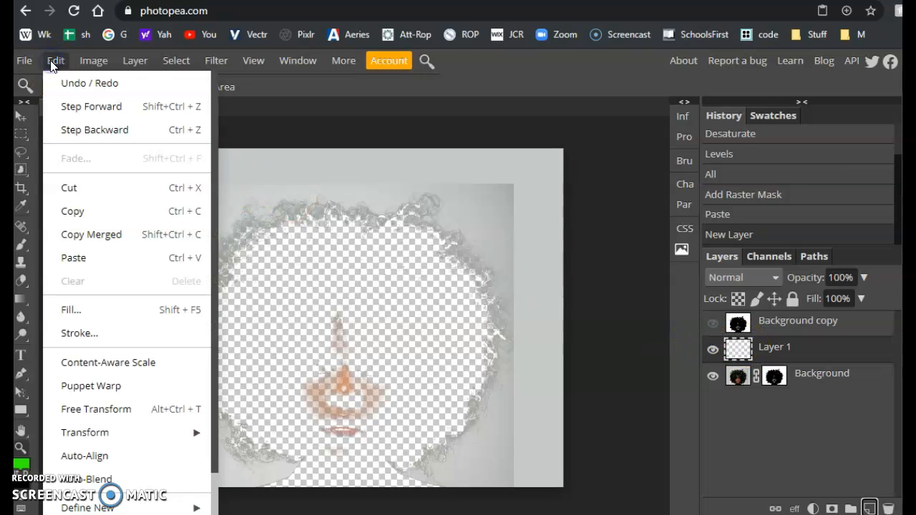
{"action": "left_click", "coordinate": [71, 309]}
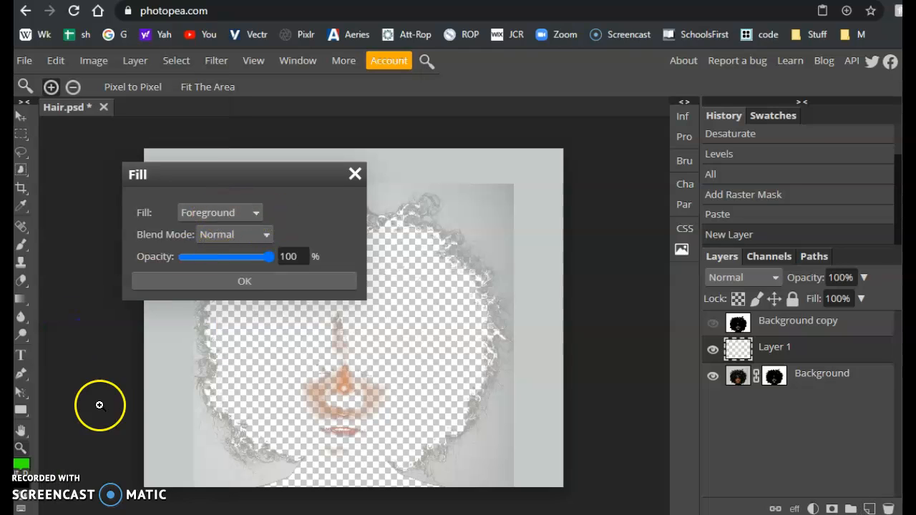
{"action": "left_click", "coordinate": [247, 279]}
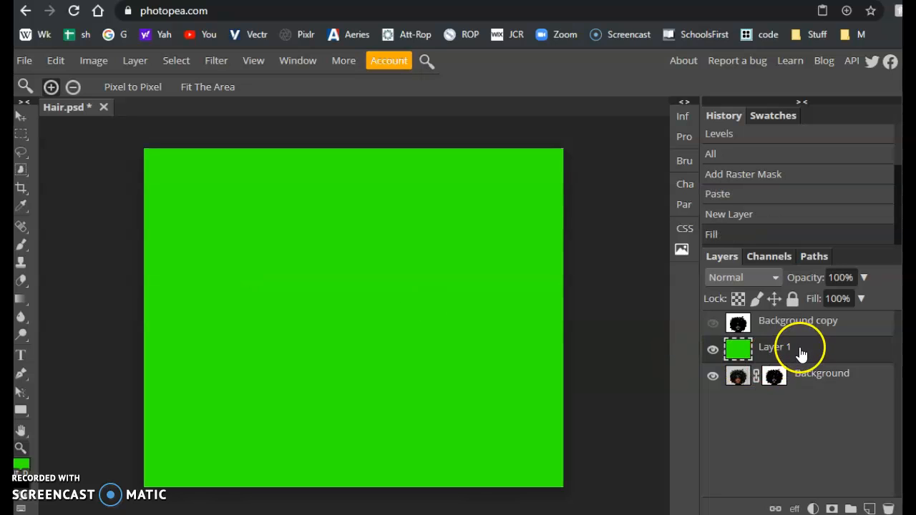
{"action": "left_click_drag", "start_coordinate": [800, 354], "coordinate": [799, 401]}
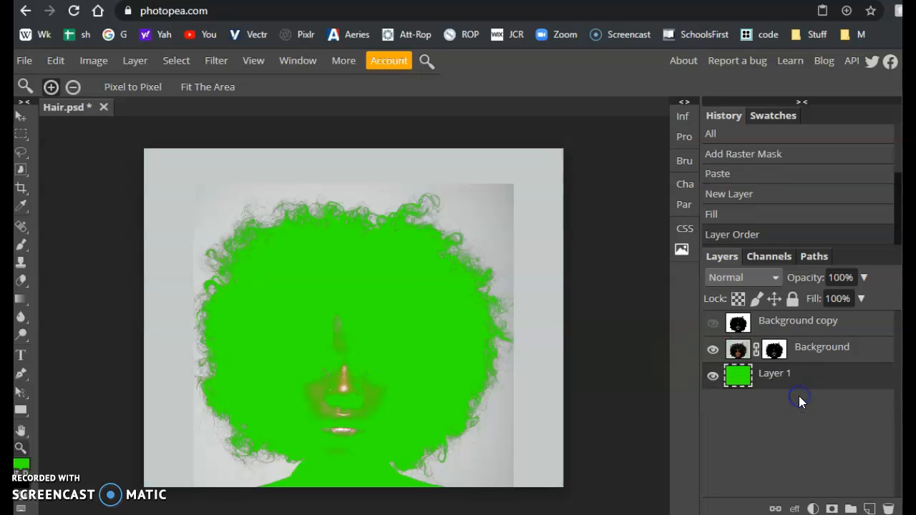
- Select the Background layer's mask and invert it with the Invert adjustment
{"action": "left_click", "coordinate": [340, 392]}
{"action": "left_click", "coordinate": [340, 392]}
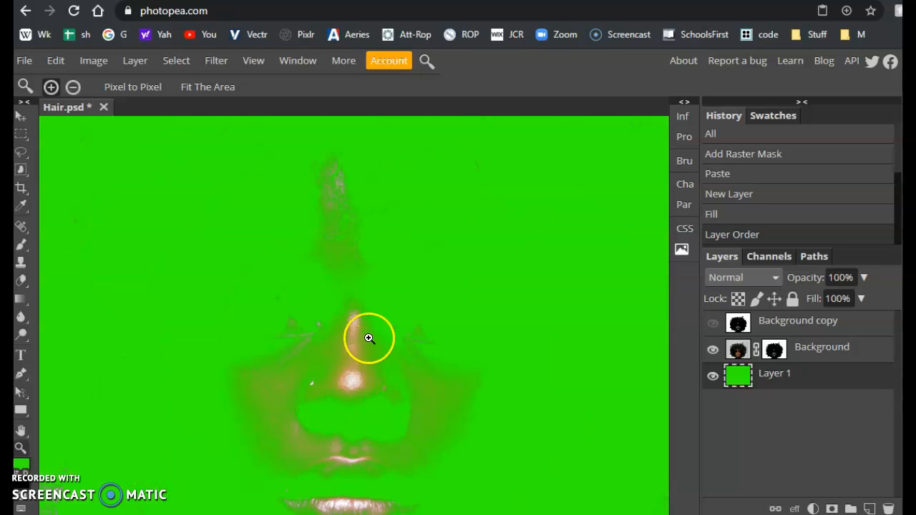
{"action": "scroll", "coordinate": [372, 354], "scroll_direction": "down", "scroll_amount": 3}
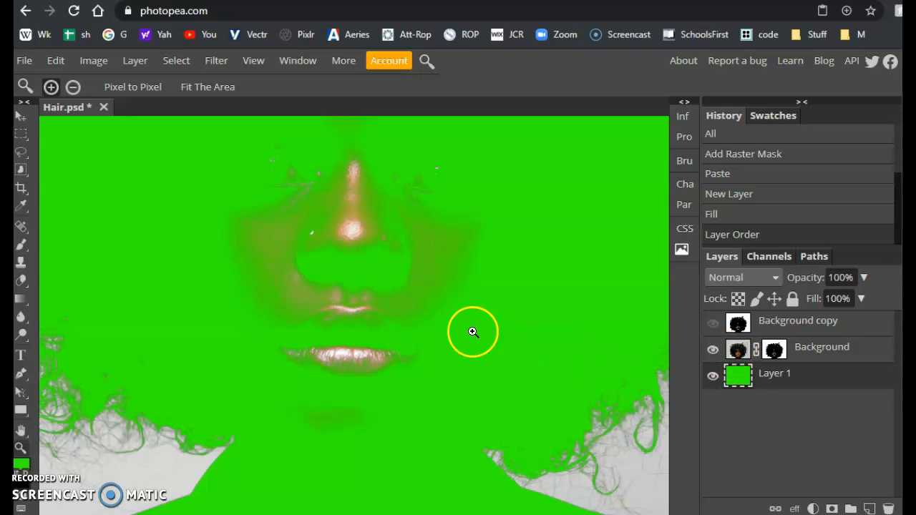
{"action": "left_click", "coordinate": [419, 309], "text": "alt"}
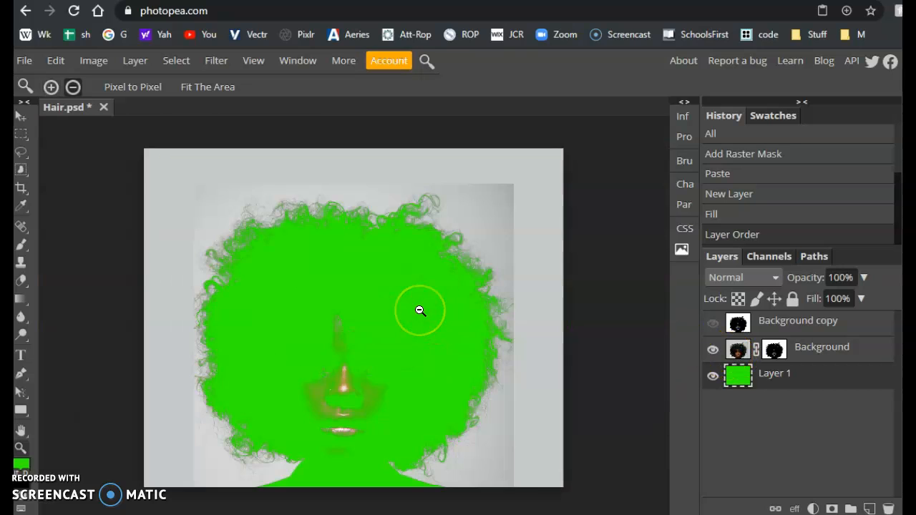
{"action": "left_click", "coordinate": [773, 349]}
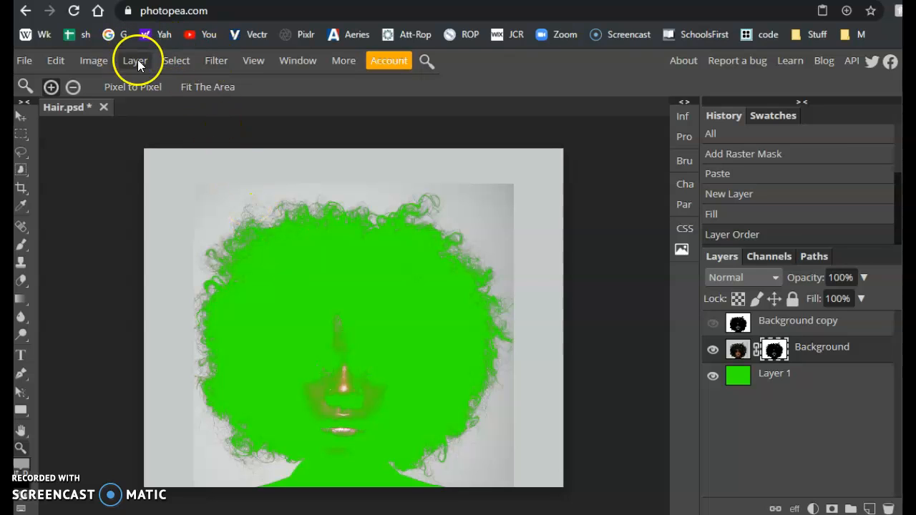
{"action": "left_click", "coordinate": [97, 63]}
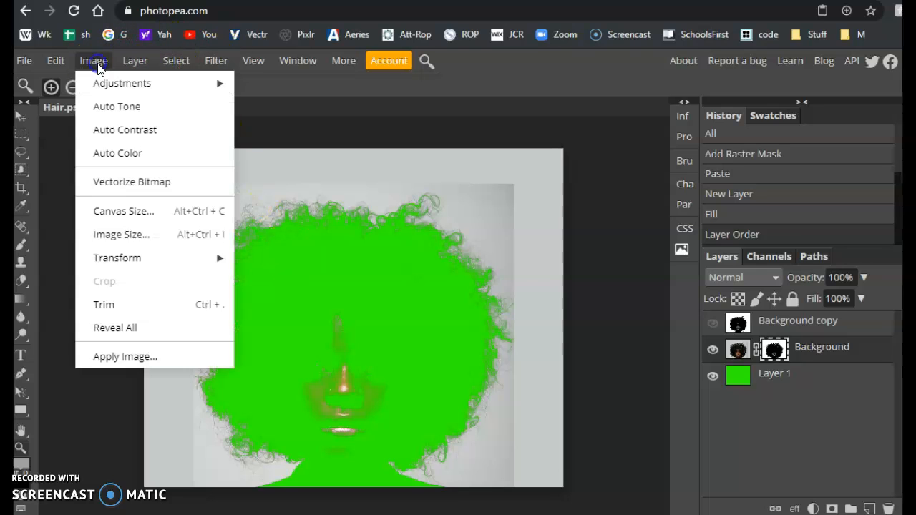
{"action": "left_click", "coordinate": [135, 63]}
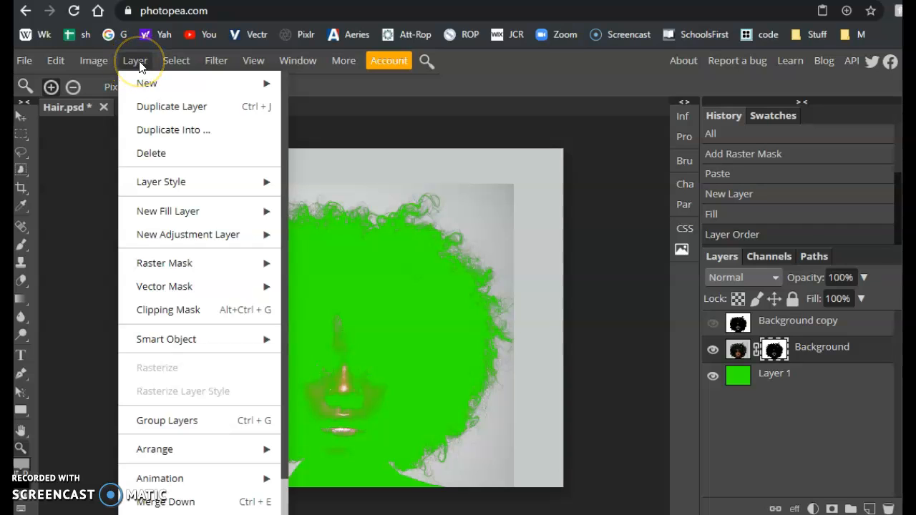
{"action": "left_click", "coordinate": [83, 62]}
{"action": "left_click", "coordinate": [63, 61]}
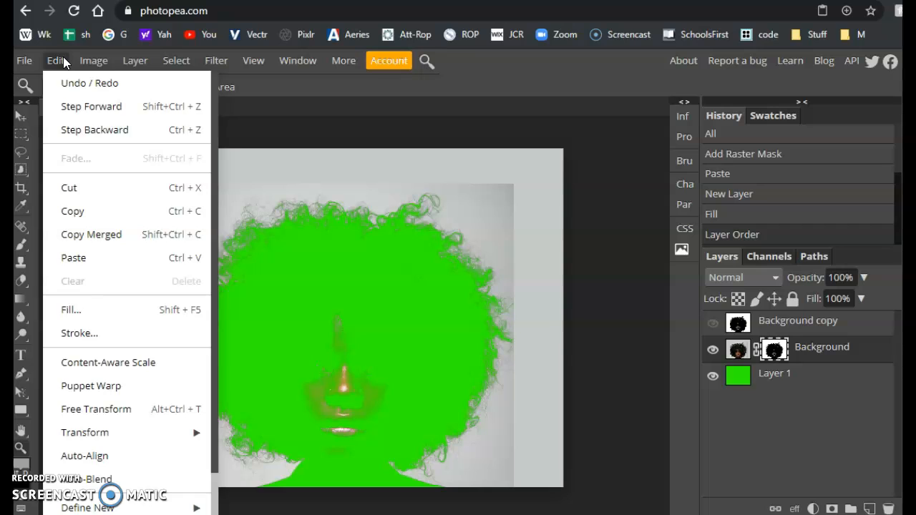
{"action": "left_click", "coordinate": [90, 62]}
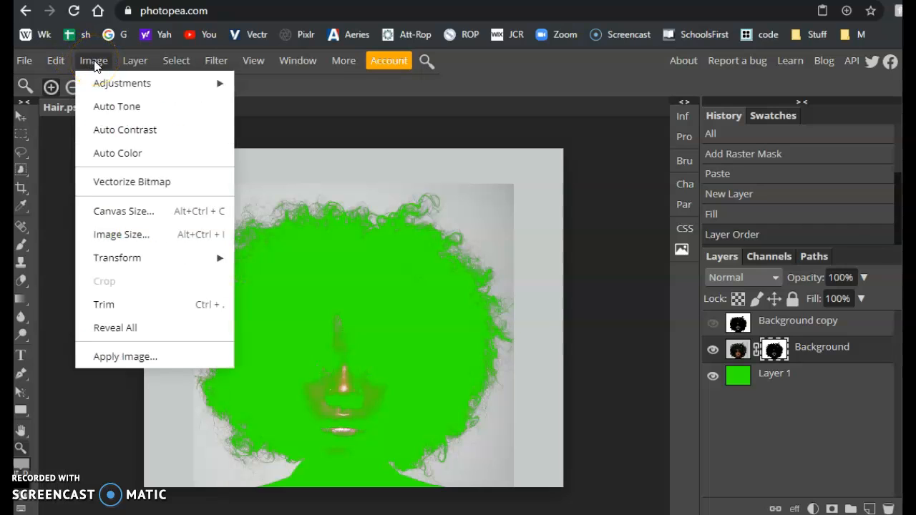
{"action": "left_click", "coordinate": [106, 80]}
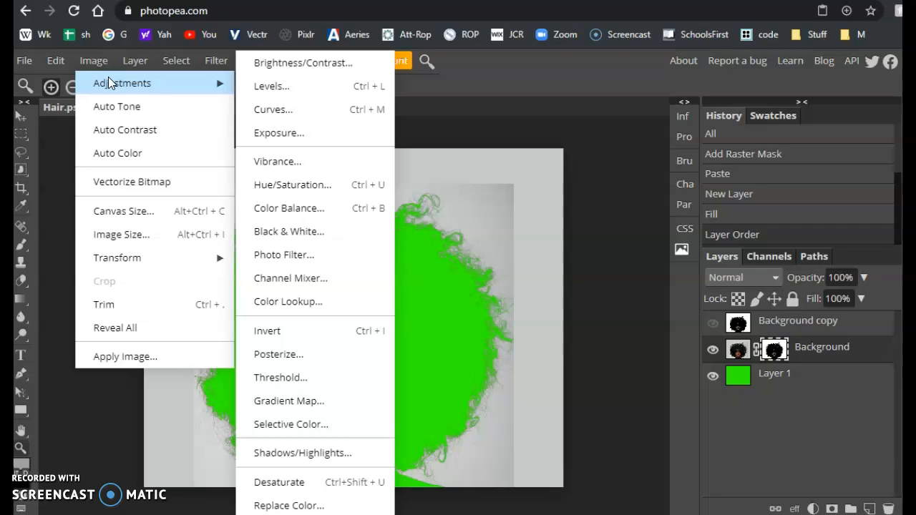
{"action": "left_click", "coordinate": [263, 327]}
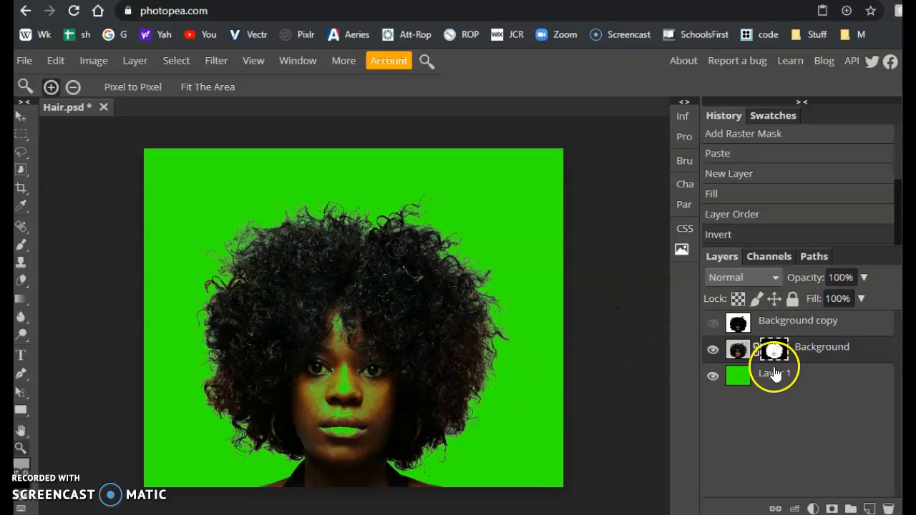
- Paint white with the 390 px brush on the Background layer's mask to restore the eyes, nose and cheek areas of the face
{"action": "left_click", "coordinate": [342, 406]}
{"action": "left_click", "coordinate": [335, 379]}
{"action": "left_click", "coordinate": [334, 379]}
{"action": "left_click", "coordinate": [334, 378]}
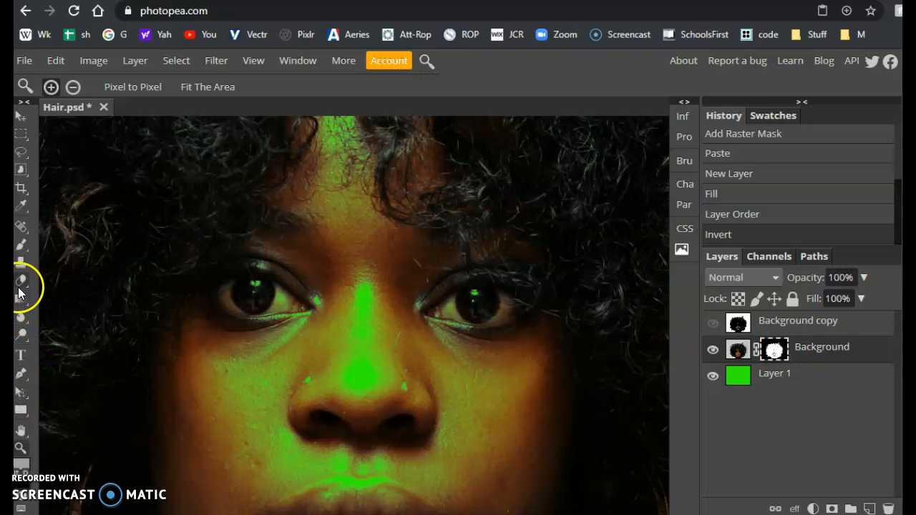
{"action": "left_click", "coordinate": [21, 245]}
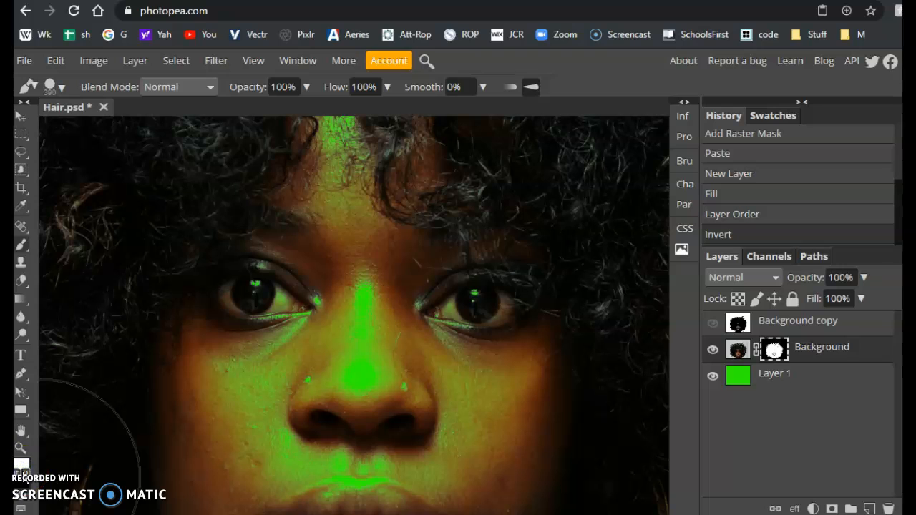
{"action": "mouse_move", "coordinate": [299, 301]}
{"action": "left_mouse_down"}
{"action": "mouse_move", "coordinate": [231, 258]}
{"action": "mouse_move", "coordinate": [378, 260]}
{"action": "mouse_move", "coordinate": [429, 293]}
{"action": "mouse_move", "coordinate": [501, 265]}
{"action": "mouse_move", "coordinate": [533, 271]}
{"action": "mouse_move", "coordinate": [527, 265]}
{"action": "left_mouse_up"}
{"action": "mouse_move", "coordinate": [451, 276]}
{"action": "left_mouse_down"}
{"action": "mouse_move", "coordinate": [448, 358]}
{"action": "mouse_move", "coordinate": [460, 407]}
{"action": "left_mouse_up"}
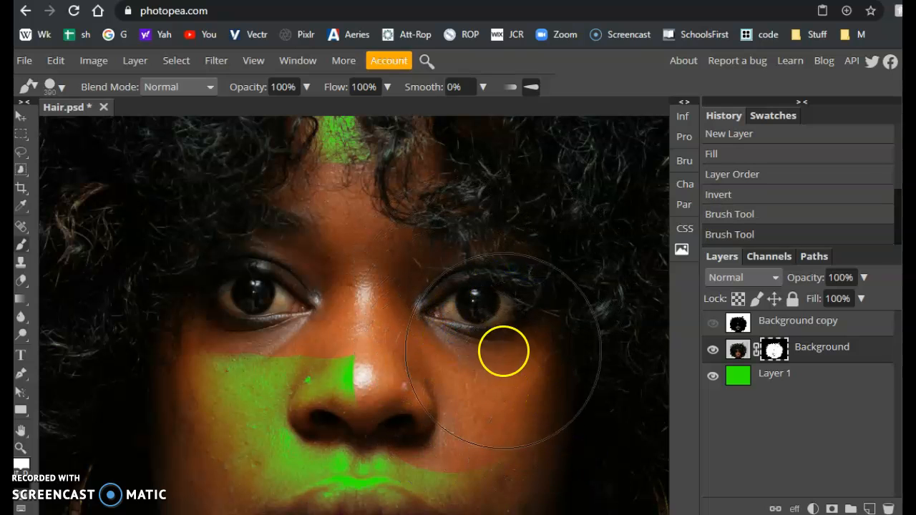
{"action": "scroll", "coordinate": [503, 351], "scroll_direction": "down", "scroll_amount": 3}
{"action": "left_click_drag", "start_coordinate": [282, 255], "coordinate": [302, 251]}
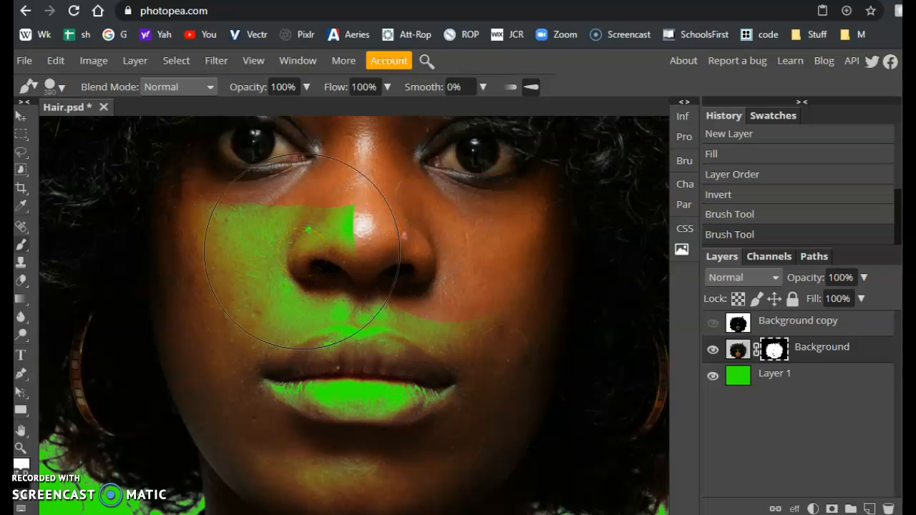
- Show and select the Background copy layer, and paint its light areas on the face and inside the hair solid black
{"action": "left_click", "coordinate": [714, 324]}
{"action": "left_click", "coordinate": [736, 326]}
{"action": "mouse_move", "coordinate": [510, 353]}
{"action": "left_mouse_down"}
{"action": "mouse_move", "coordinate": [456, 349]}
{"action": "mouse_move", "coordinate": [345, 314]}
{"action": "mouse_move", "coordinate": [319, 290]}
{"action": "left_mouse_up"}
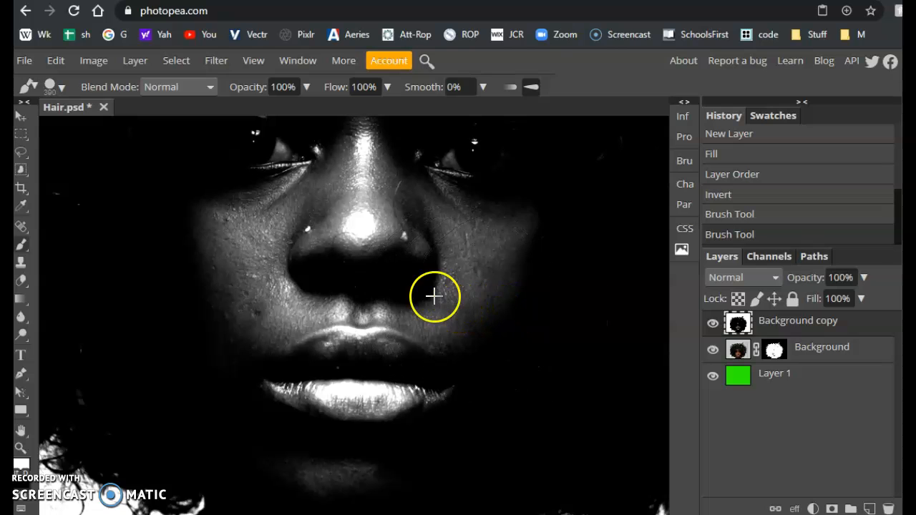
{"action": "scroll", "coordinate": [430, 295], "scroll_direction": "down", "scroll_amount": 4}
{"action": "scroll", "coordinate": [380, 277], "scroll_direction": "down", "scroll_amount": 2}
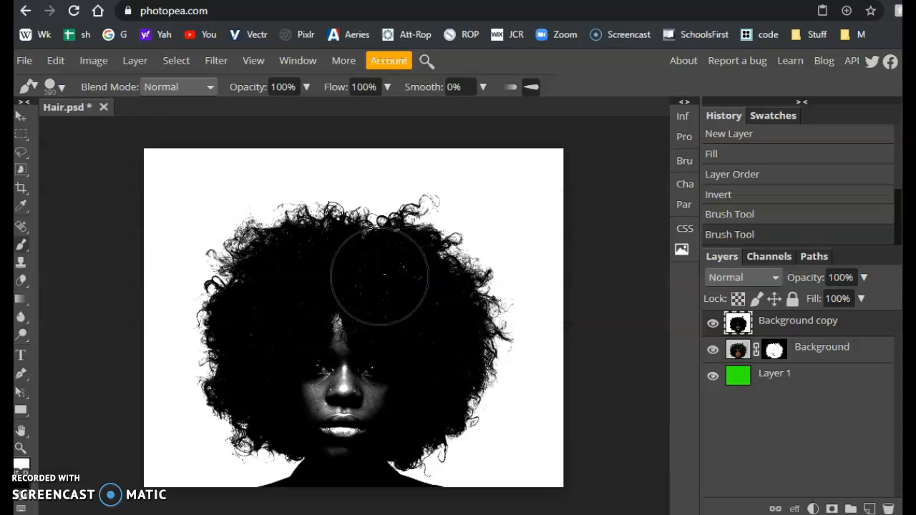
{"action": "scroll", "coordinate": [314, 429], "scroll_direction": "up", "scroll_amount": 2}
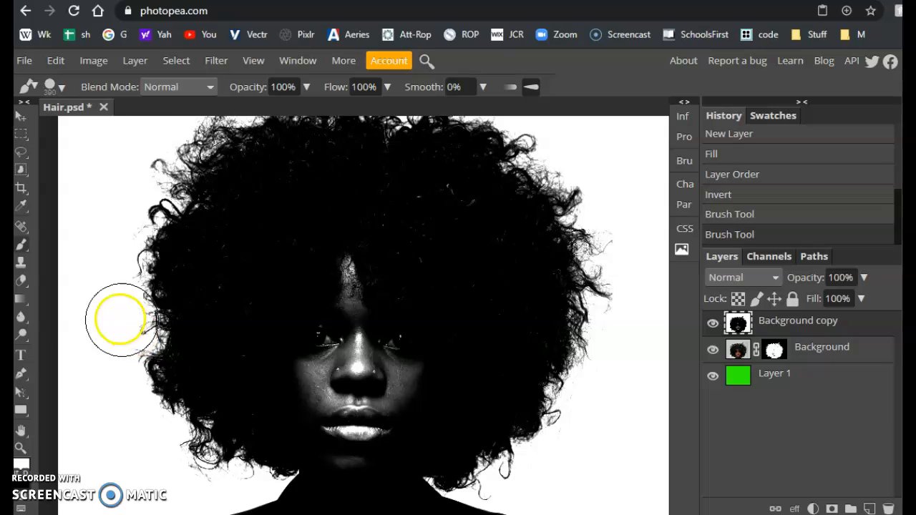
{"action": "left_click", "coordinate": [17, 473]}
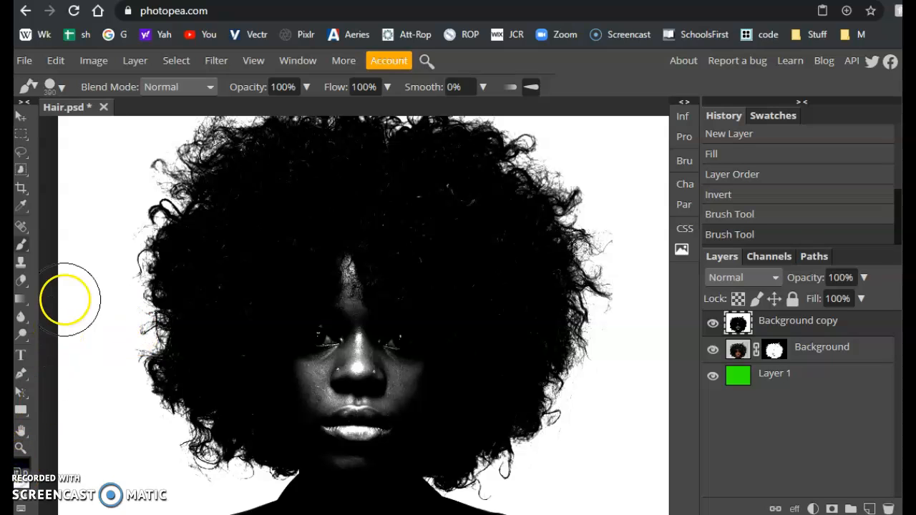
{"action": "mouse_move", "coordinate": [384, 299]}
{"action": "left_mouse_down"}
{"action": "mouse_move", "coordinate": [280, 320]}
{"action": "mouse_move", "coordinate": [323, 349]}
{"action": "mouse_move", "coordinate": [432, 355]}
{"action": "mouse_move", "coordinate": [424, 389]}
{"action": "mouse_move", "coordinate": [309, 401]}
{"action": "mouse_move", "coordinate": [349, 442]}
{"action": "mouse_move", "coordinate": [369, 440]}
{"action": "mouse_move", "coordinate": [395, 404]}
{"action": "mouse_move", "coordinate": [456, 376]}
{"action": "mouse_move", "coordinate": [498, 329]}
{"action": "mouse_move", "coordinate": [508, 294]}
{"action": "mouse_move", "coordinate": [495, 245]}
{"action": "mouse_move", "coordinate": [473, 227]}
{"action": "mouse_move", "coordinate": [462, 198]}
{"action": "mouse_move", "coordinate": [438, 183]}
{"action": "mouse_move", "coordinate": [380, 187]}
{"action": "mouse_move", "coordinate": [332, 174]}
{"action": "mouse_move", "coordinate": [285, 179]}
{"action": "mouse_move", "coordinate": [237, 231]}
{"action": "left_mouse_up"}
{"action": "mouse_move", "coordinate": [223, 259]}
{"action": "left_mouse_down"}
{"action": "mouse_move", "coordinate": [206, 284]}
{"action": "mouse_move", "coordinate": [217, 298]}
{"action": "mouse_move", "coordinate": [374, 225]}
{"action": "mouse_move", "coordinate": [449, 275]}
{"action": "mouse_move", "coordinate": [444, 210]}
{"action": "left_mouse_up"}
{"action": "mouse_move", "coordinate": [593, 199]}
{"action": "left_mouse_down"}
{"action": "mouse_move", "coordinate": [544, 243]}
{"action": "mouse_move", "coordinate": [566, 200]}
{"action": "mouse_move", "coordinate": [597, 224]}
{"action": "left_mouse_up"}
{"action": "mouse_move", "coordinate": [267, 211]}
{"action": "left_mouse_down"}
{"action": "mouse_move", "coordinate": [234, 350]}
{"action": "mouse_move", "coordinate": [282, 419]}
{"action": "mouse_move", "coordinate": [346, 421]}
{"action": "mouse_move", "coordinate": [234, 273]}
{"action": "mouse_move", "coordinate": [217, 268]}
{"action": "mouse_move", "coordinate": [295, 193]}
{"action": "mouse_move", "coordinate": [346, 192]}
{"action": "left_mouse_up"}
{"action": "left_click", "coordinate": [454, 241]}
{"action": "left_click_drag", "start_coordinate": [500, 323], "coordinate": [514, 332]}
{"action": "left_click", "coordinate": [490, 229]}
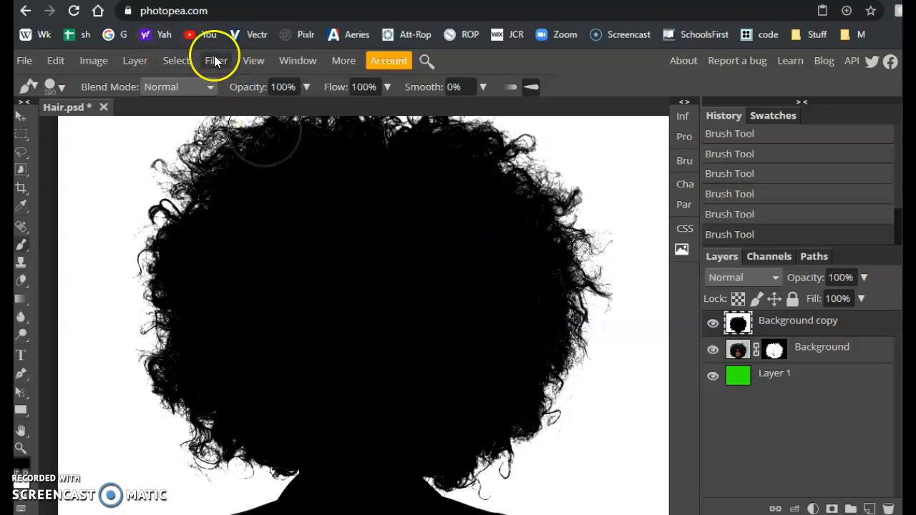
- Invert the Background copy layer so the silhouette is white on black
{"action": "left_click", "coordinate": [108, 59]}
{"action": "mouse_move", "coordinate": [114, 75]}
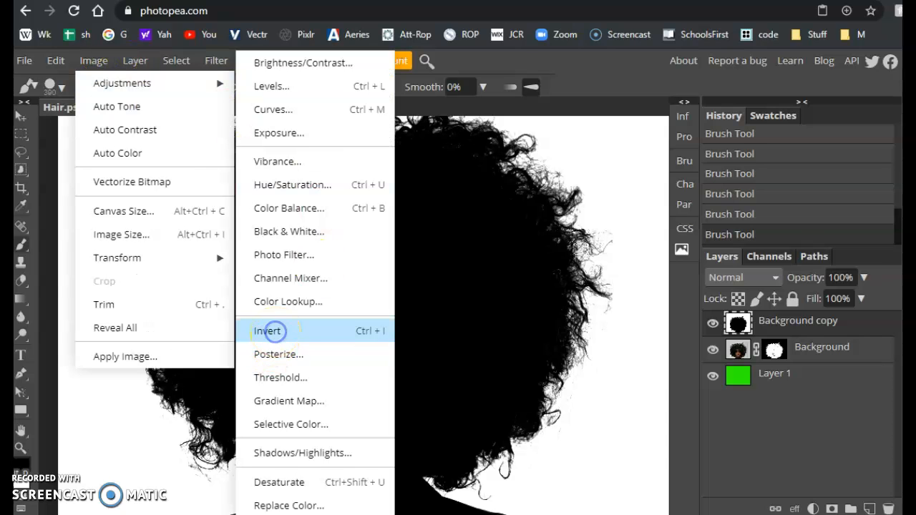
{"action": "left_click", "coordinate": [268, 330]}
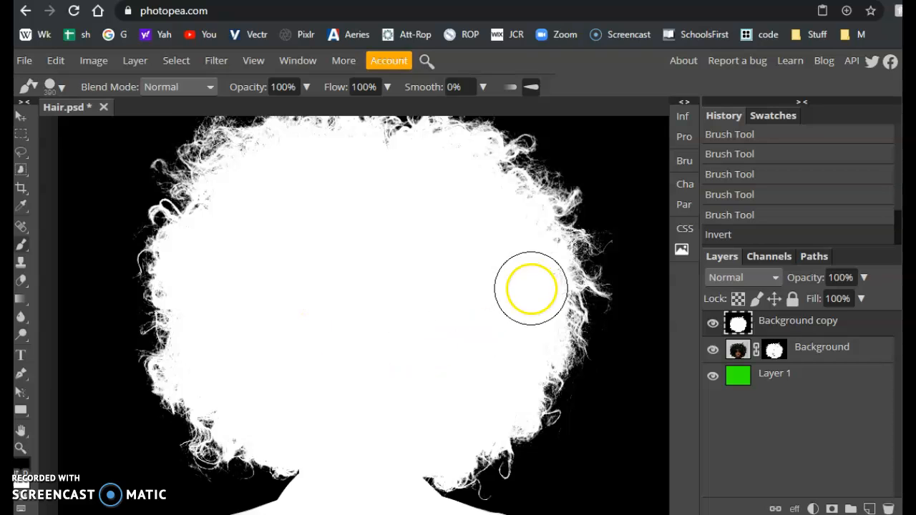
{"action": "scroll", "coordinate": [384, 305], "scroll_direction": "down", "scroll_amount": 3}
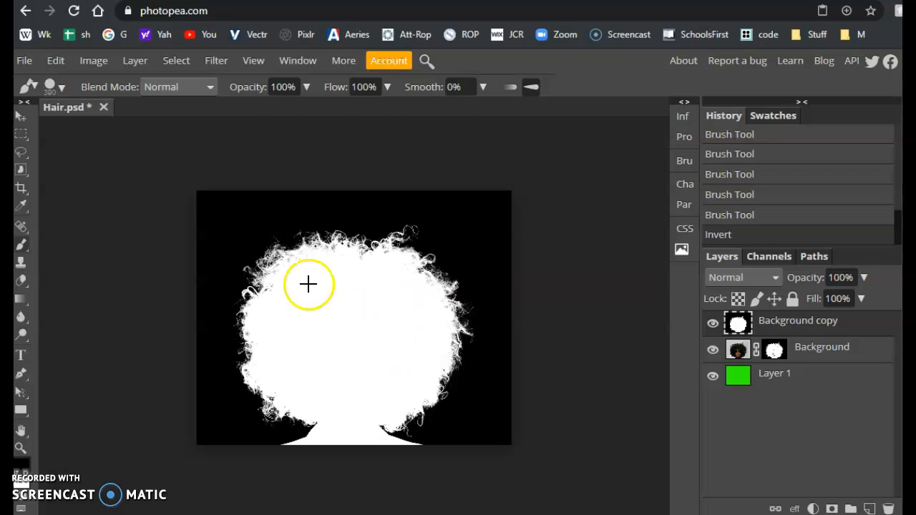
- Select the entire canvas on the Background copy layer and copy its black-and-white silhouette
{"action": "key", "text": "ctrl+a"}
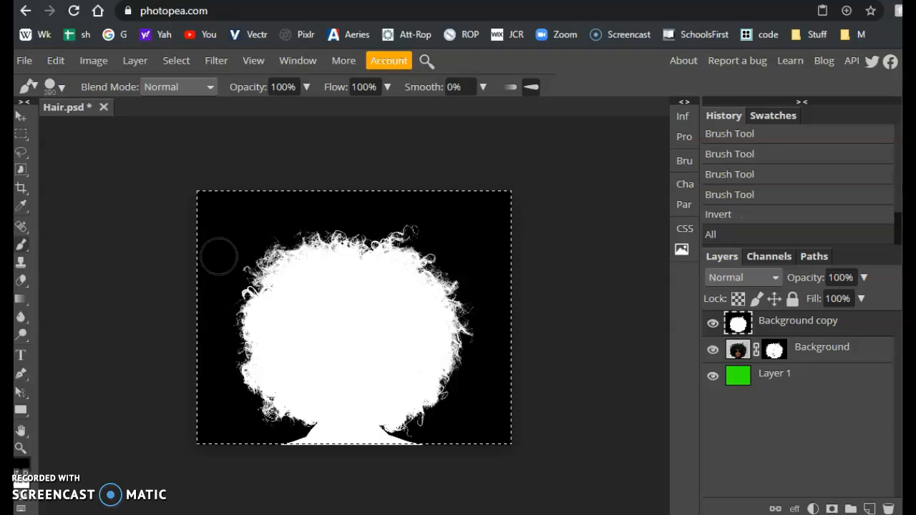
{"action": "left_click", "coordinate": [184, 63]}
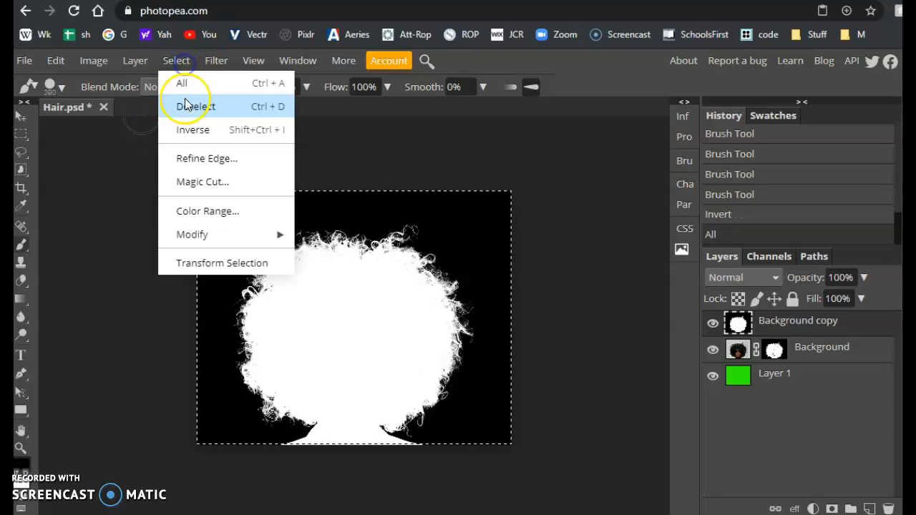
{"action": "left_click", "coordinate": [517, 59]}
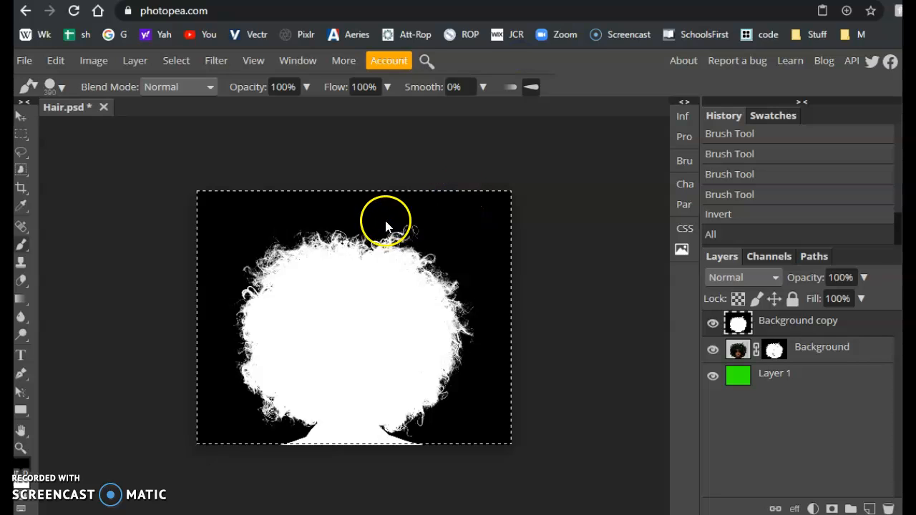
{"action": "left_click", "coordinate": [54, 63]}
{"action": "left_click", "coordinate": [55, 63]}
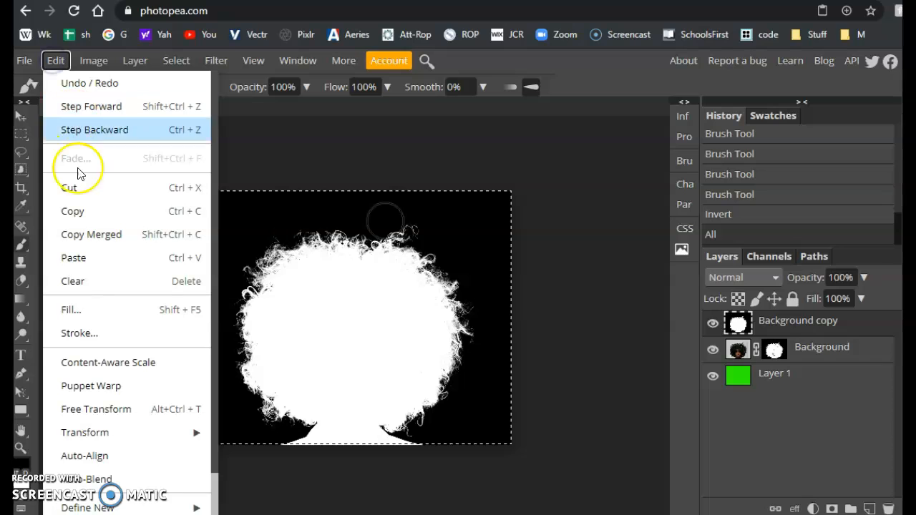
{"action": "left_click", "coordinate": [536, 67]}
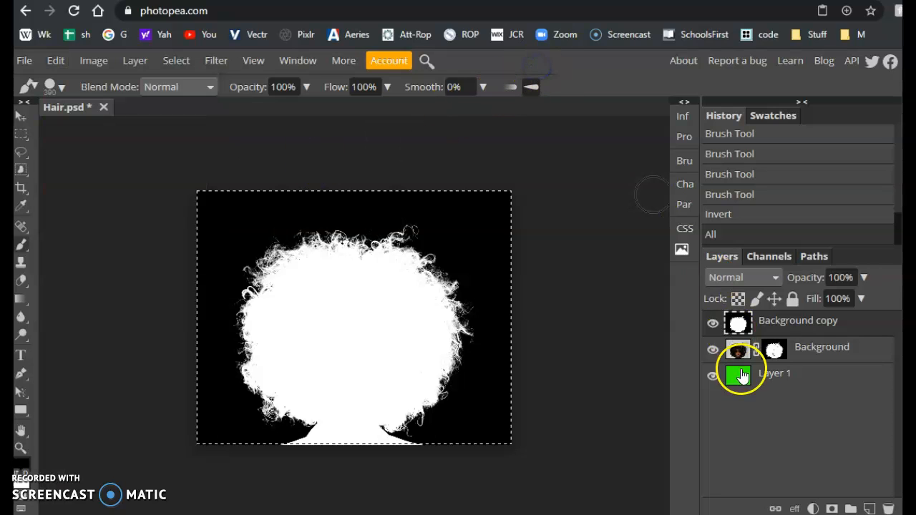
- Hide the Background copy layer and paste the copied silhouette into the Background layer's mask
{"action": "left_click", "coordinate": [711, 324]}
{"action": "left_click", "coordinate": [738, 352]}
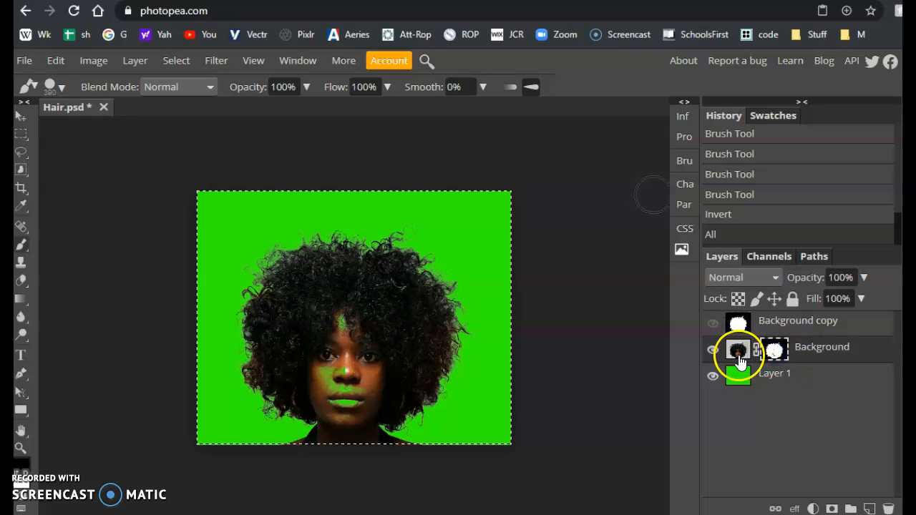
{"action": "left_click", "coordinate": [771, 349]}
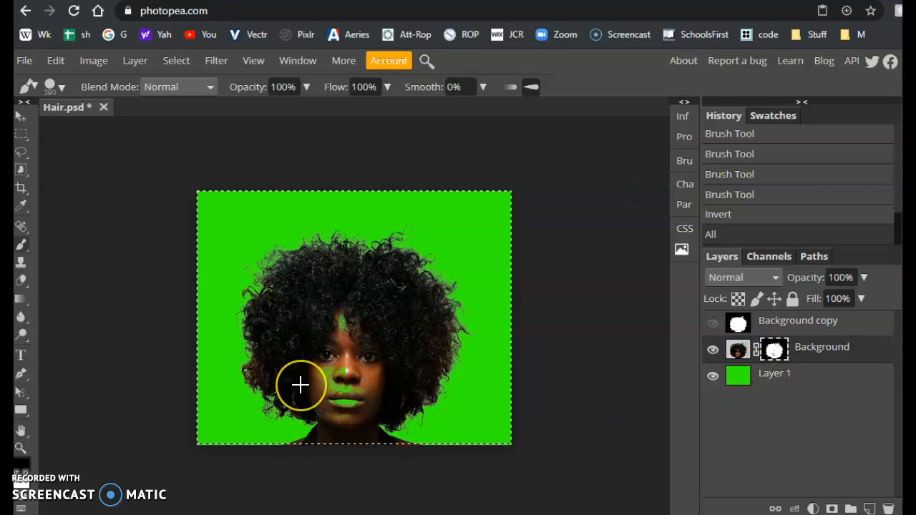
{"action": "scroll", "coordinate": [300, 382], "scroll_direction": "up", "scroll_amount": 2}
{"action": "scroll", "coordinate": [299, 385], "scroll_direction": "up", "scroll_amount": 1}
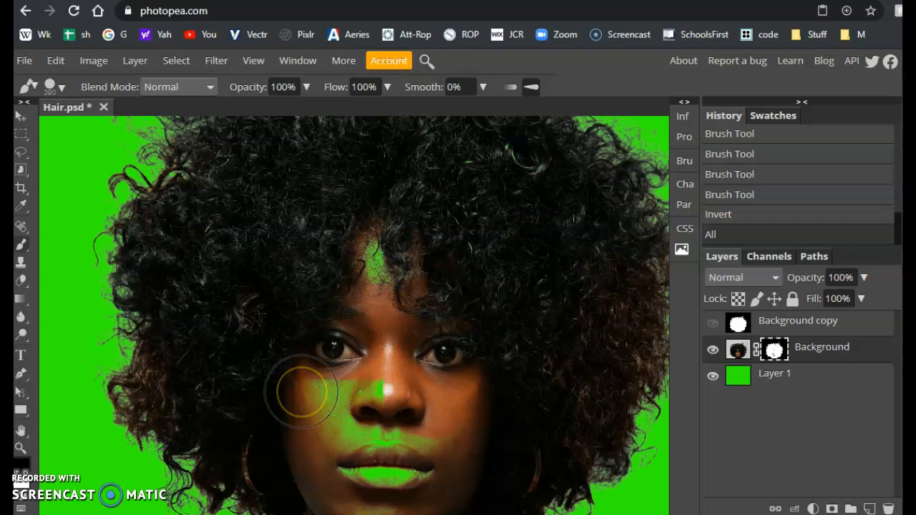
{"action": "left_click", "coordinate": [60, 63]}
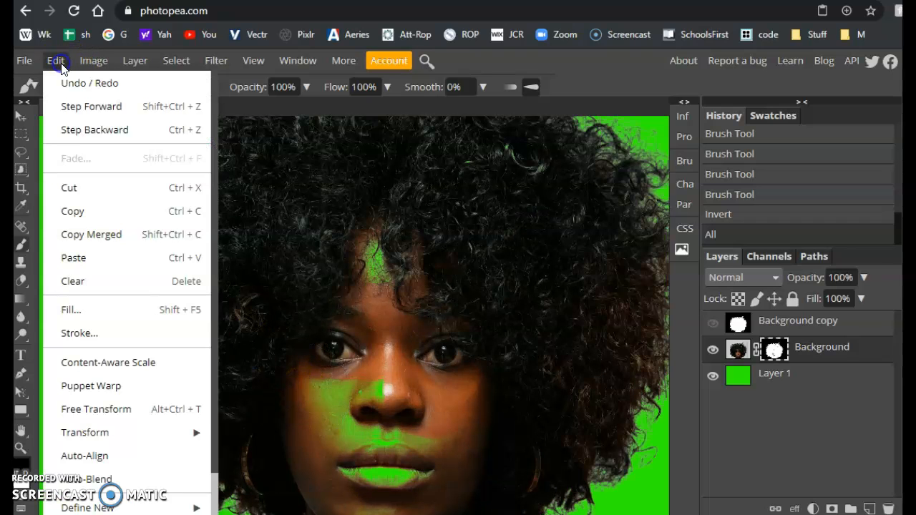
{"action": "left_click", "coordinate": [75, 259]}
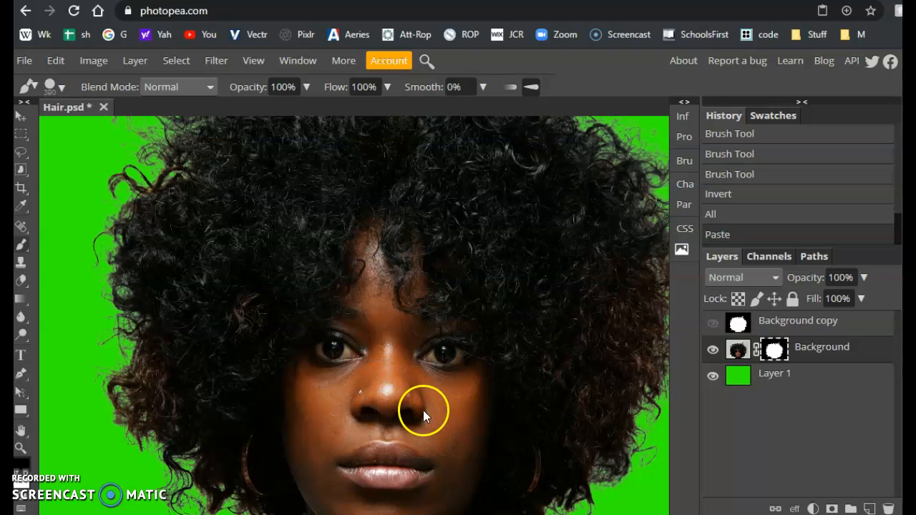
{"action": "scroll", "coordinate": [422, 409], "scroll_direction": "right", "scroll_amount": 2}
{"action": "scroll", "coordinate": [169, 347], "scroll_direction": "down", "scroll_amount": 2}
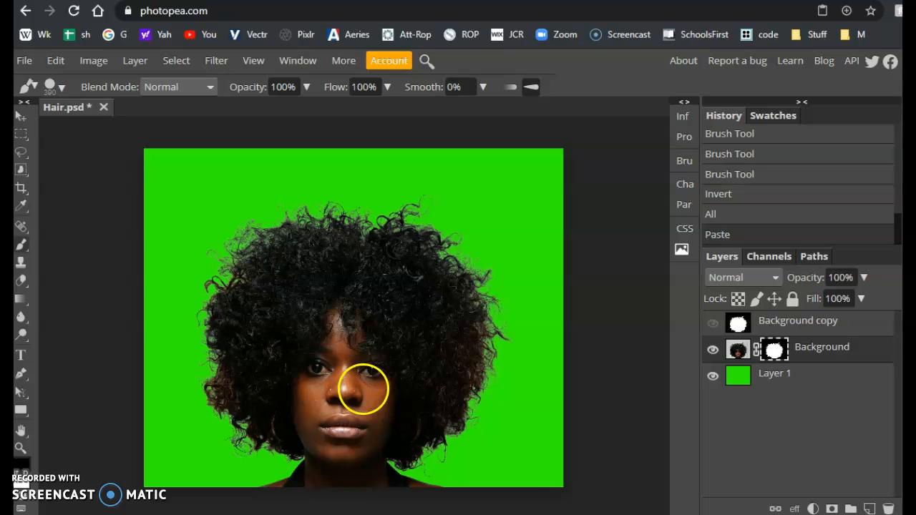
- Select the green Layer 1, search Google in a new browser tab for "light interior", and preview the first living-room image result
{"action": "left_click", "coordinate": [774, 384]}
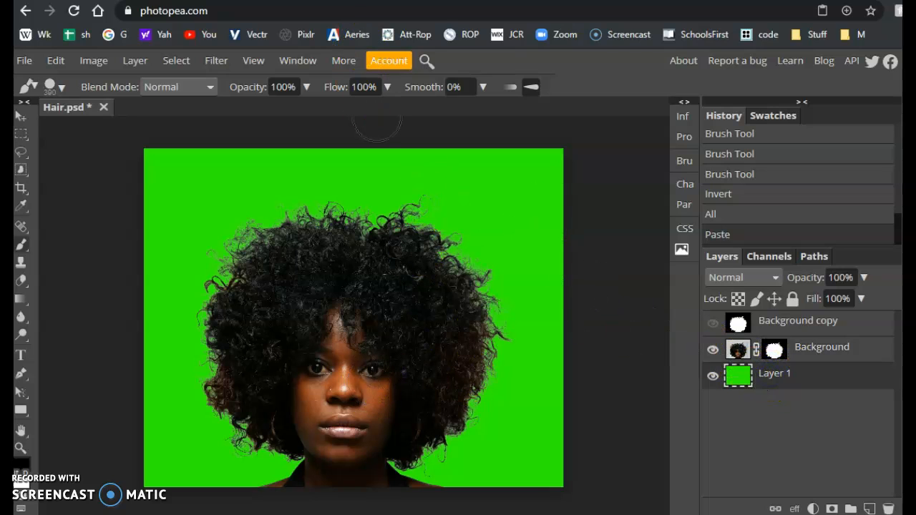
{"action": "left_click", "coordinate": [423, 0]}
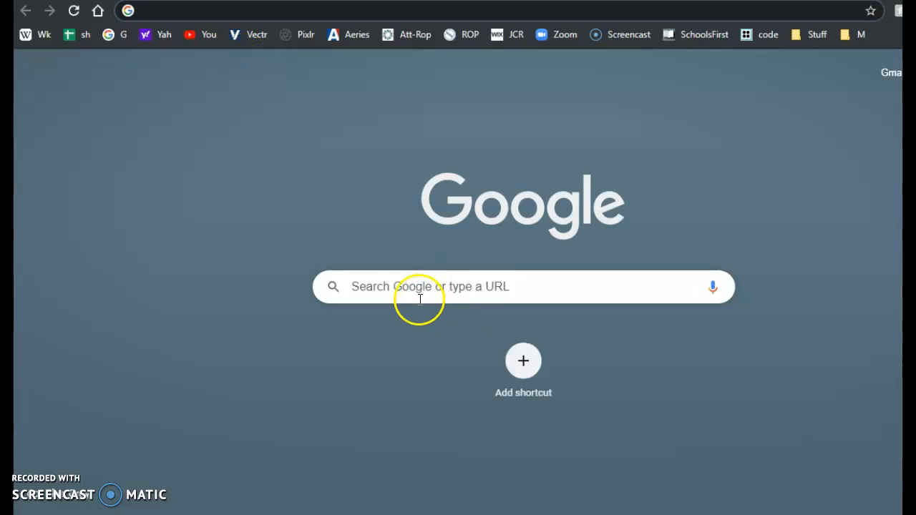
{"action": "left_click", "coordinate": [413, 293]}
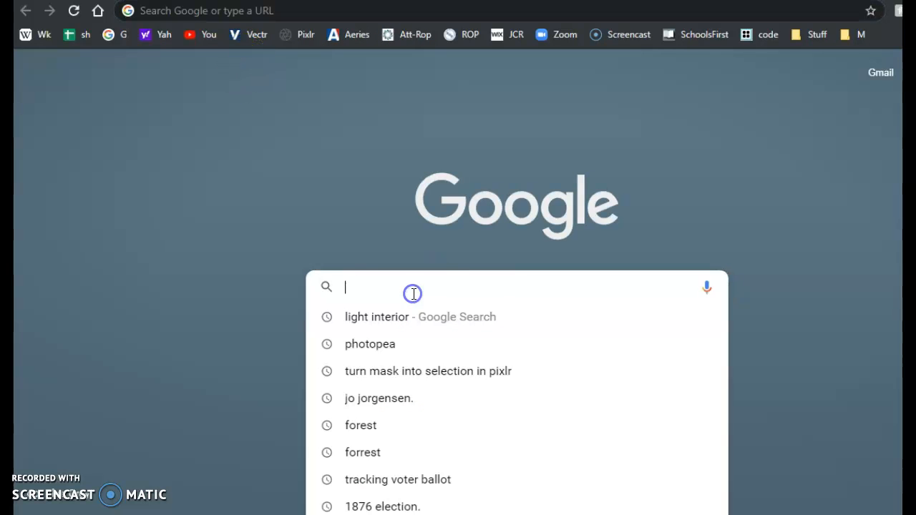
{"action": "left_click", "coordinate": [382, 325]}
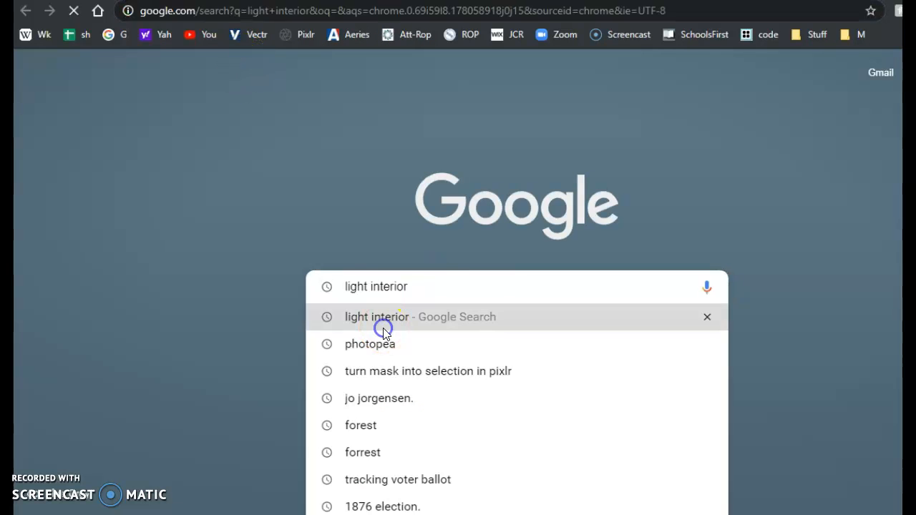
{"action": "left_click", "coordinate": [211, 285]}
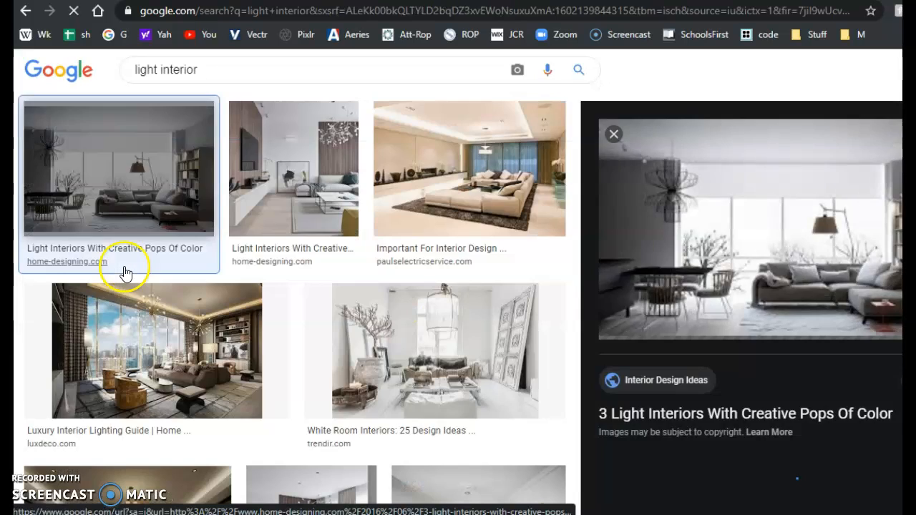
- Visit the image's source page on home-designing.com, return to the search results, and copy the previewed living-room image
{"action": "left_click", "coordinate": [125, 273]}
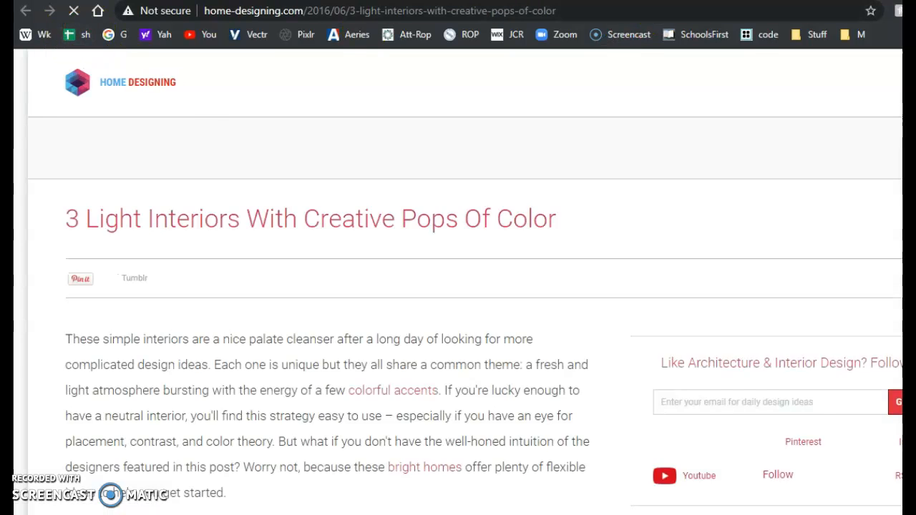
{"action": "left_click", "coordinate": [655, 1]}
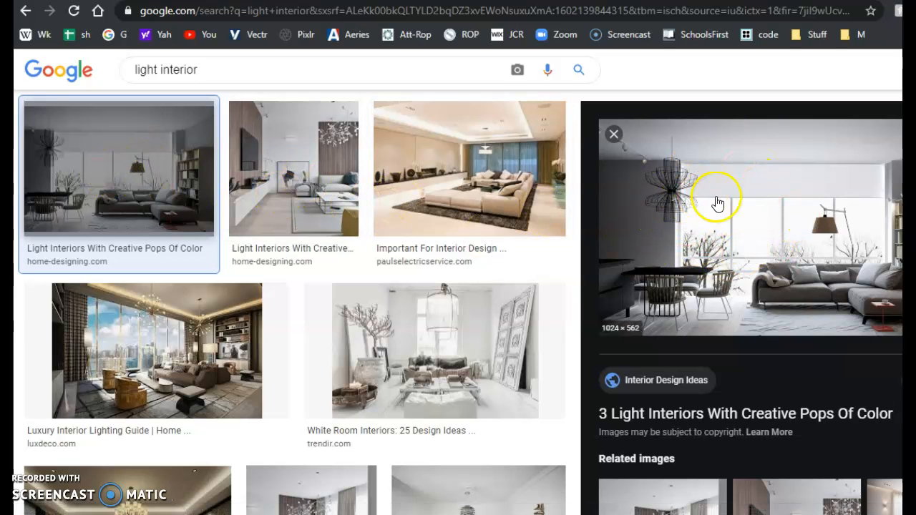
{"action": "right_click", "coordinate": [716, 193]}
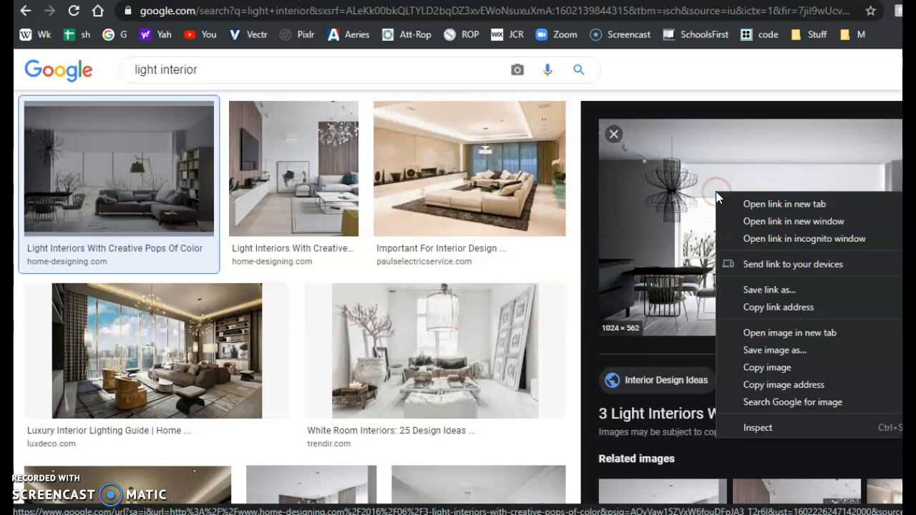
{"action": "left_click", "coordinate": [760, 367]}
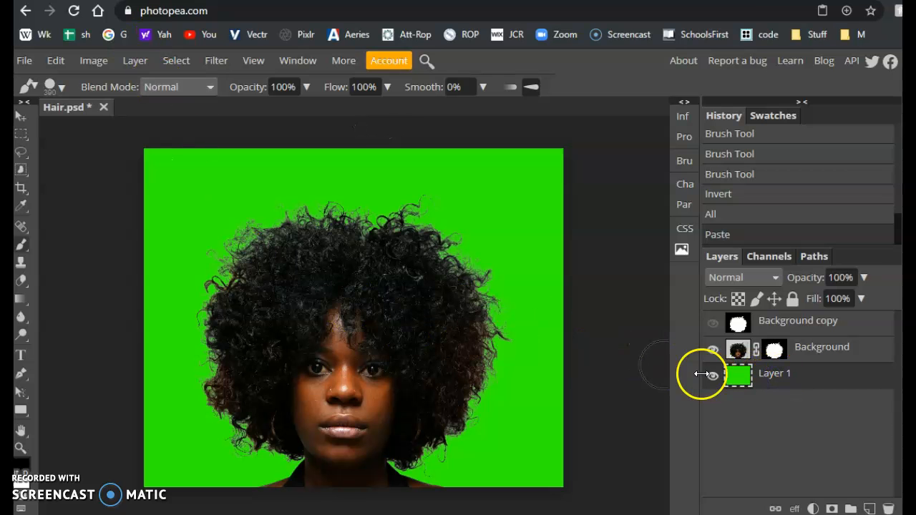
- Back in Photopea, hide the Background layer and paste the copied living-room image directly above the green Layer 1
{"action": "left_click", "coordinate": [712, 349]}
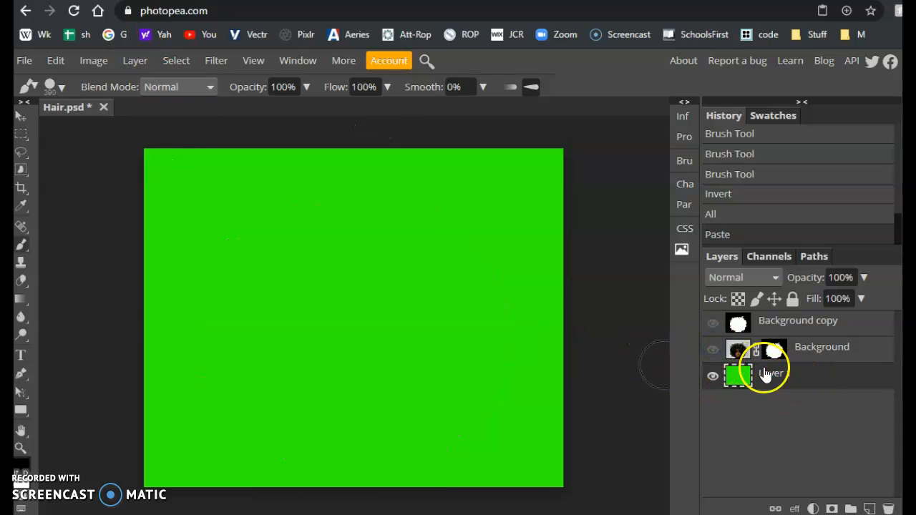
{"action": "left_click", "coordinate": [51, 60]}
{"action": "left_click", "coordinate": [88, 258]}
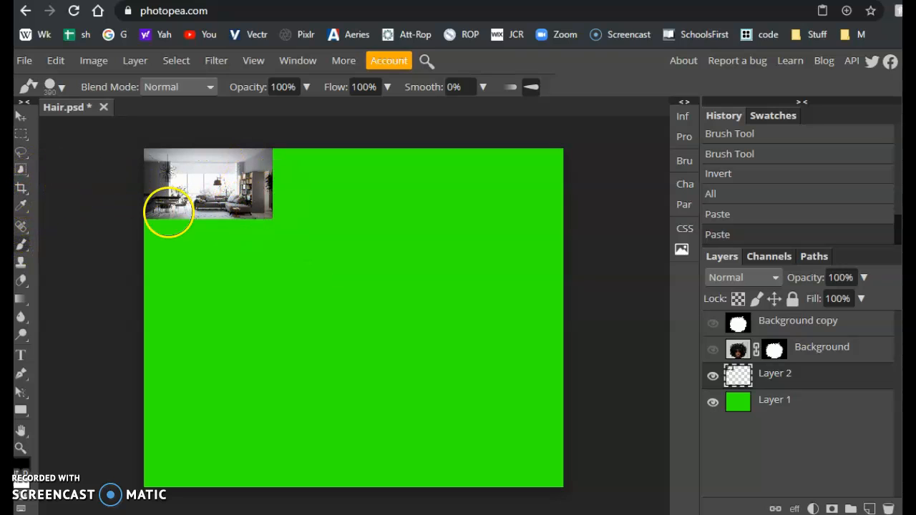
- Scale the pasted living-room image to about 429% width and 504% height so it covers the whole canvas, and apply the transform
{"action": "left_click", "coordinate": [60, 61]}
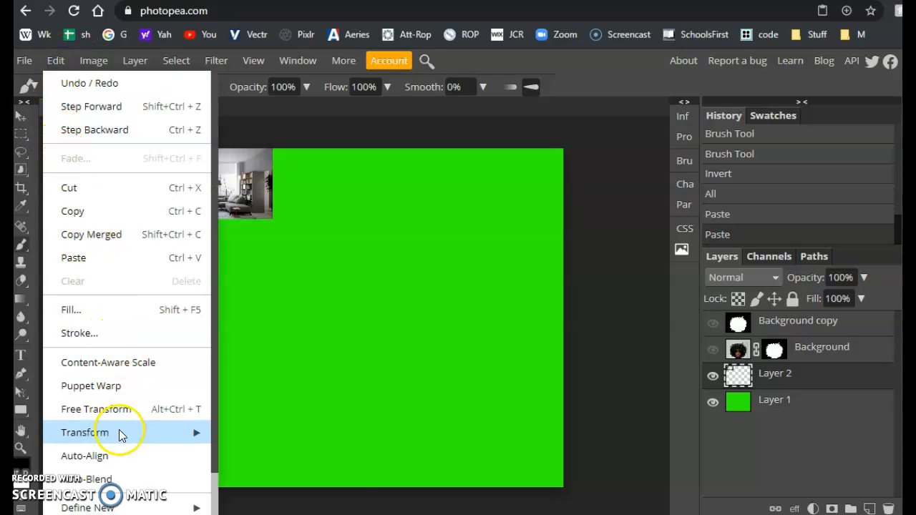
{"action": "mouse_move", "coordinate": [133, 436]}
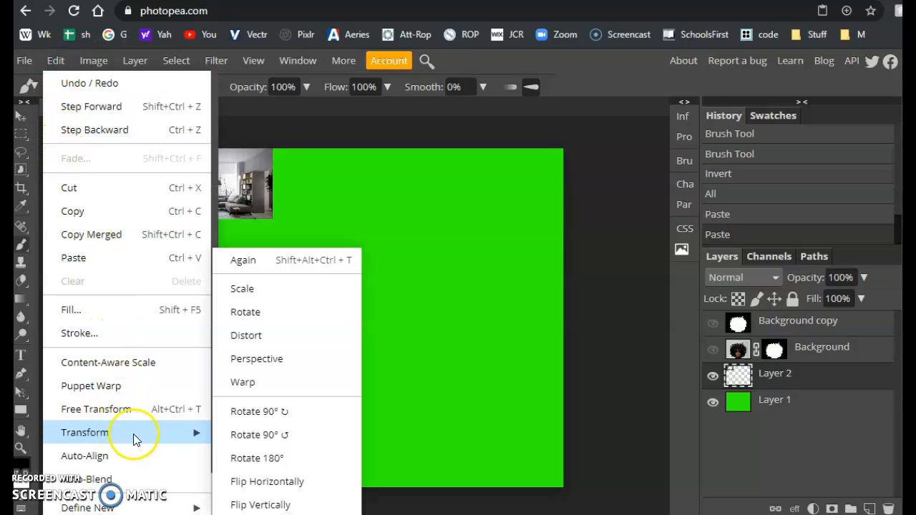
{"action": "left_click", "coordinate": [276, 299]}
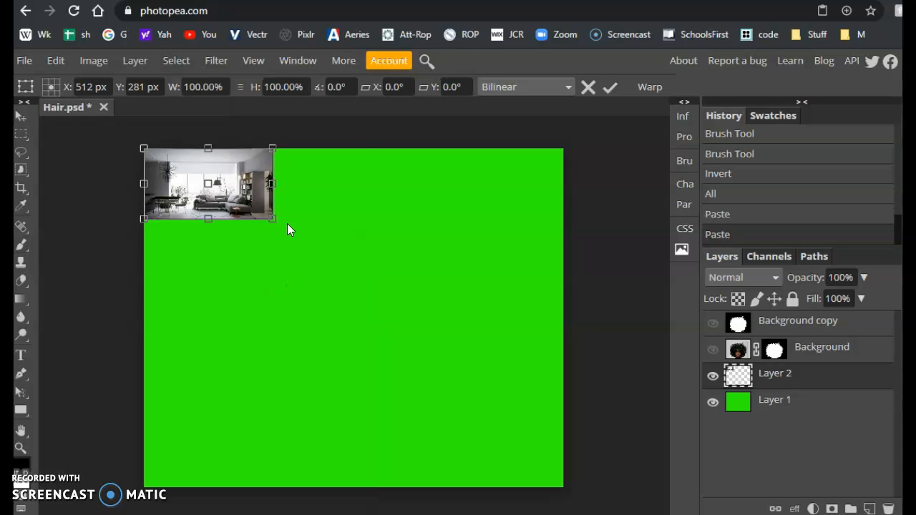
{"action": "left_click_drag", "start_coordinate": [273, 221], "coordinate": [456, 391]}
{"action": "left_click_drag", "start_coordinate": [601, 486], "coordinate": [597, 477]}
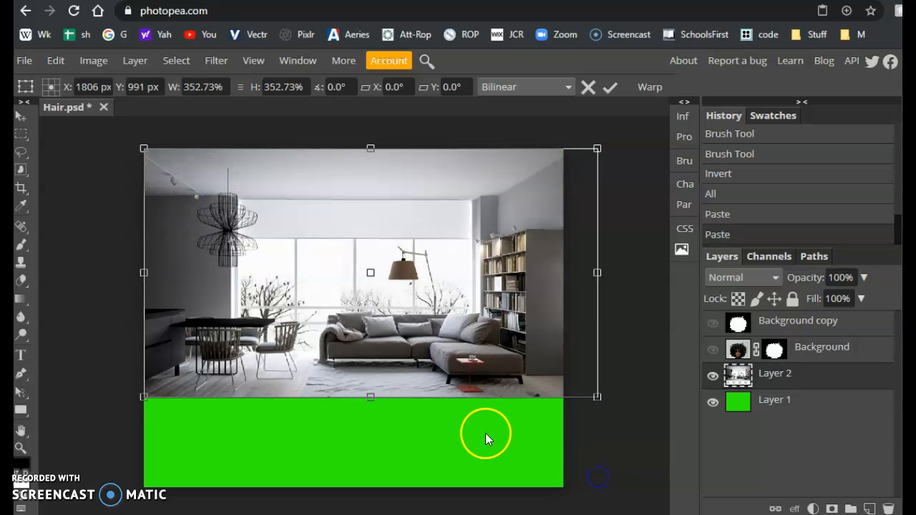
{"action": "left_click_drag", "start_coordinate": [386, 462], "coordinate": [386, 461]}
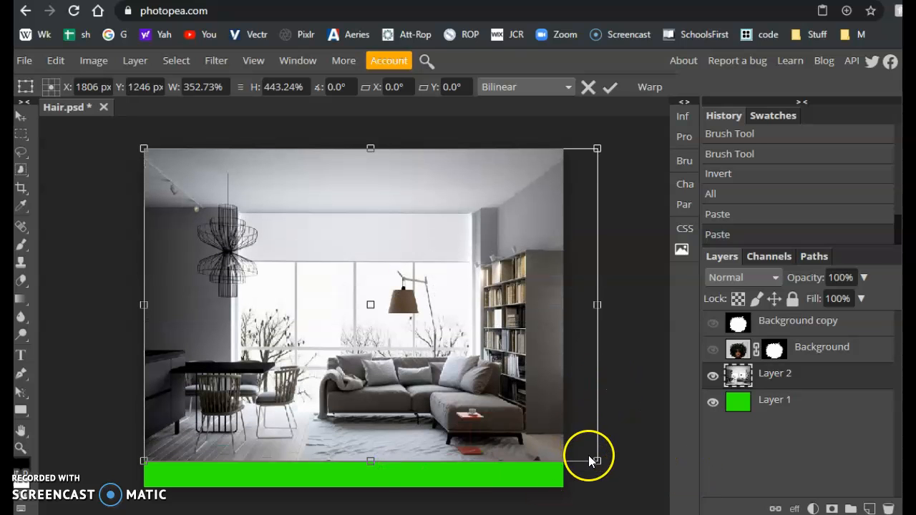
{"action": "left_click_drag", "start_coordinate": [597, 462], "coordinate": [652, 490]}
{"action": "left_click_drag", "start_coordinate": [644, 413], "coordinate": [659, 504]}
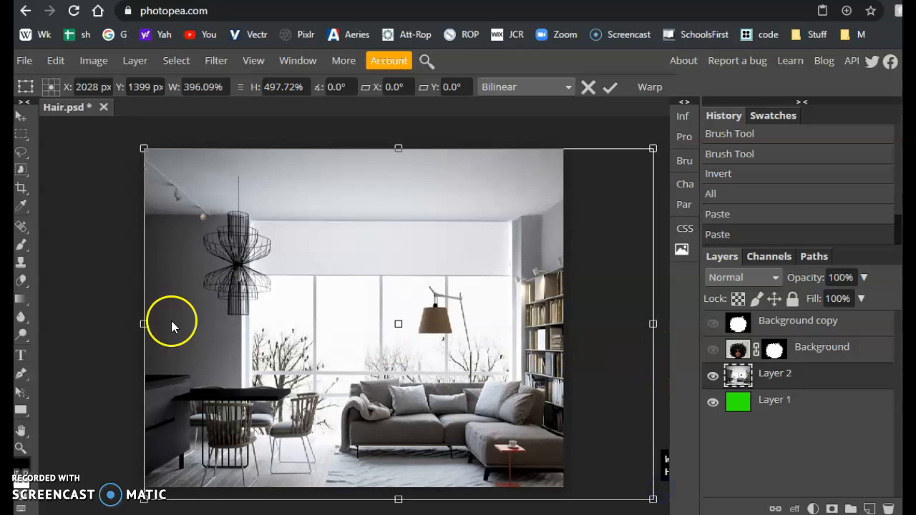
{"action": "left_click_drag", "start_coordinate": [145, 326], "coordinate": [106, 325]}
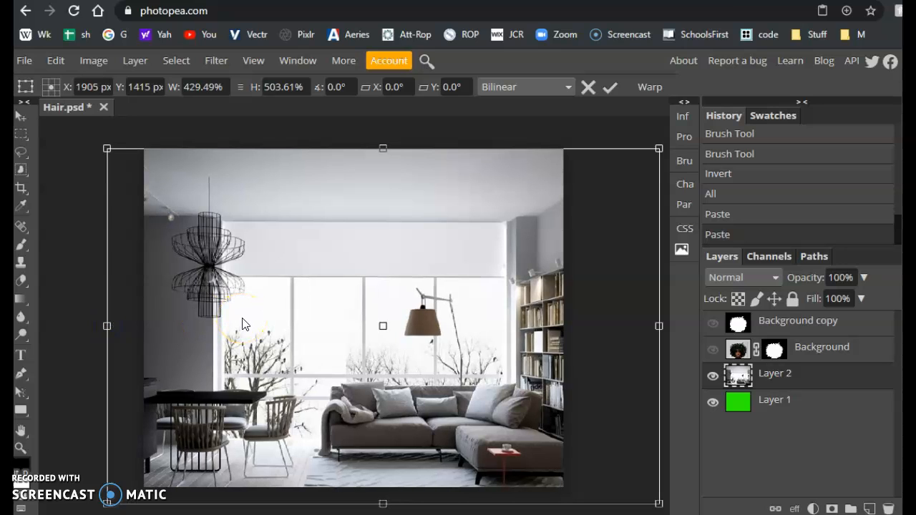
{"action": "key", "text": "b"}
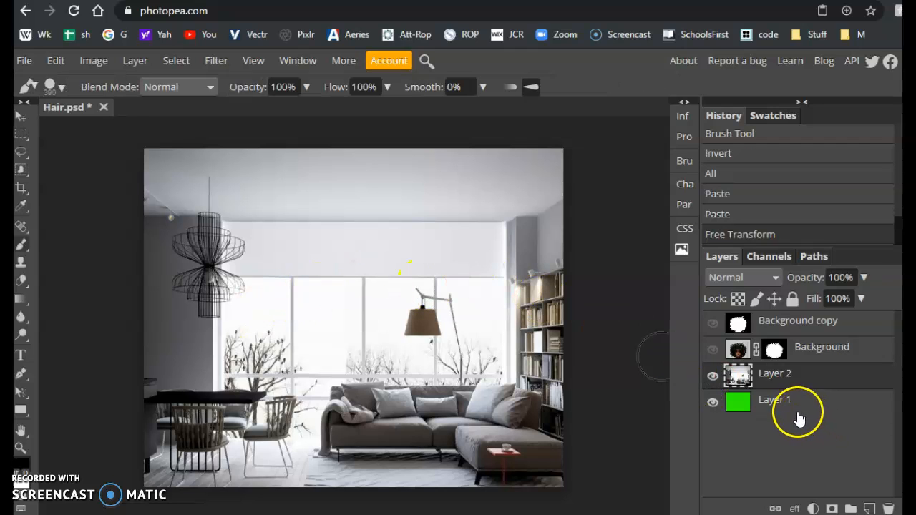
- Delete the green Layer 1 and the Background copy layer
{"action": "left_click", "coordinate": [776, 402]}
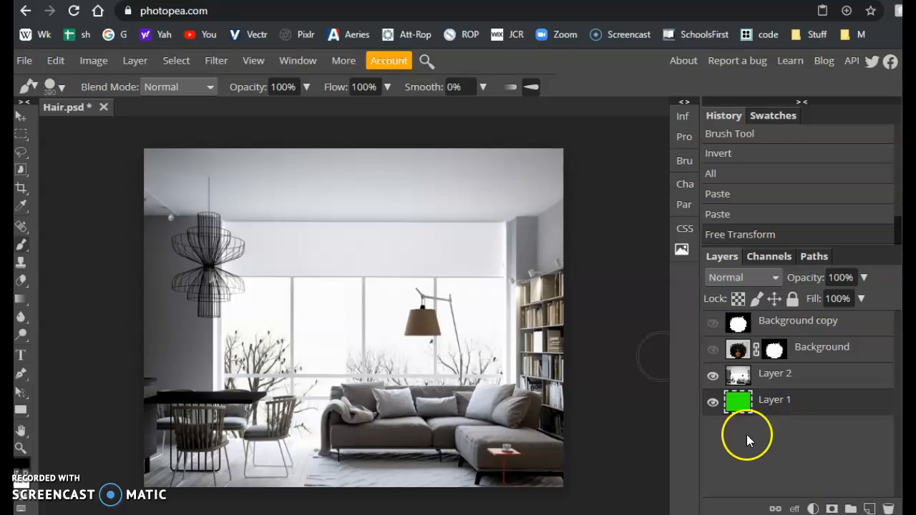
{"action": "left_click", "coordinate": [889, 508]}
{"action": "left_click", "coordinate": [786, 328]}
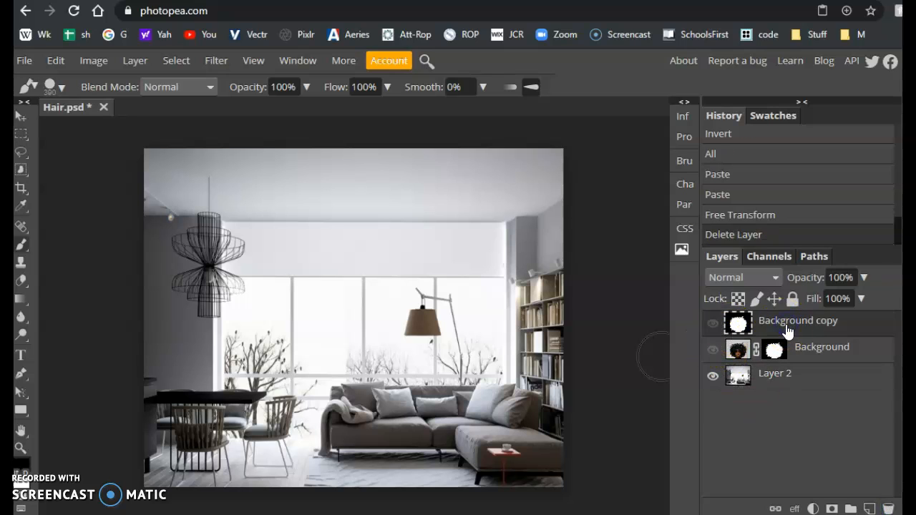
{"action": "left_click_drag", "start_coordinate": [737, 320], "coordinate": [889, 508]}
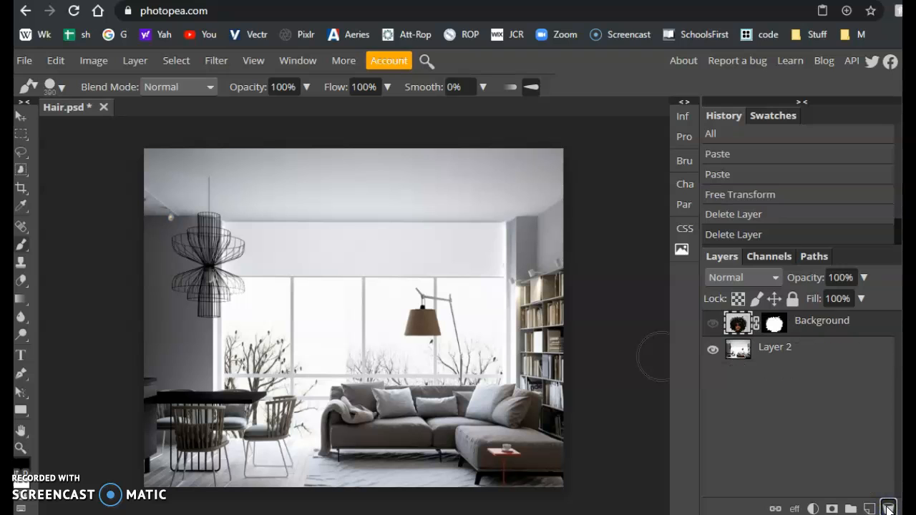
- Show the masked Background layer over the living-room image and inspect the edges of the curly hair
{"action": "left_click", "coordinate": [713, 326]}
{"action": "left_click", "coordinate": [713, 327]}
{"action": "left_click", "coordinate": [712, 326]}
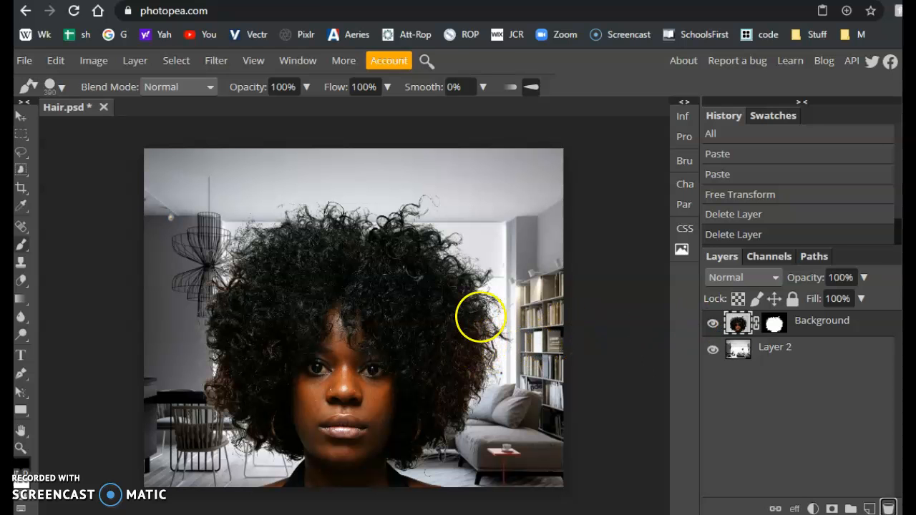
{"action": "scroll", "coordinate": [425, 265], "scroll_direction": "up", "scroll_amount": 3}
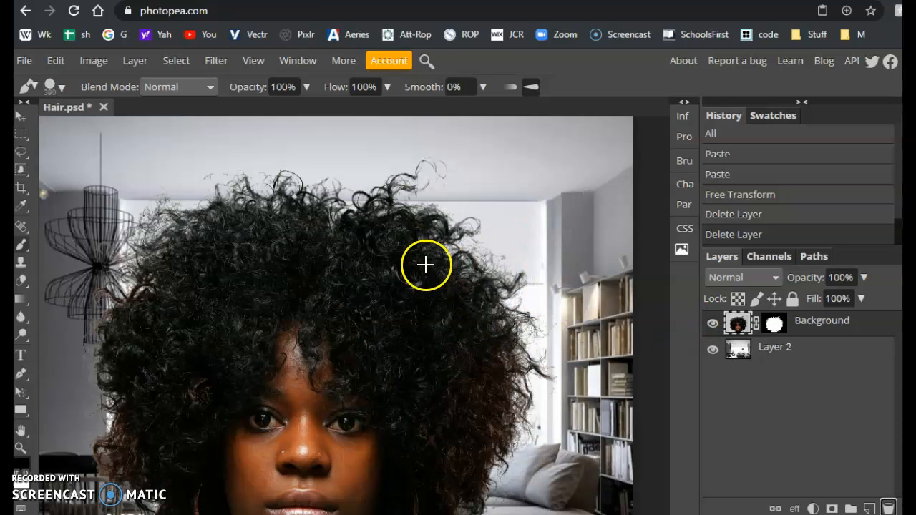
- Examine the cut-out edges of the curly hair against the living-room background around both sides and the top of the head
{"action": "scroll", "coordinate": [425, 204], "scroll_direction": "up", "scroll_amount": 3}
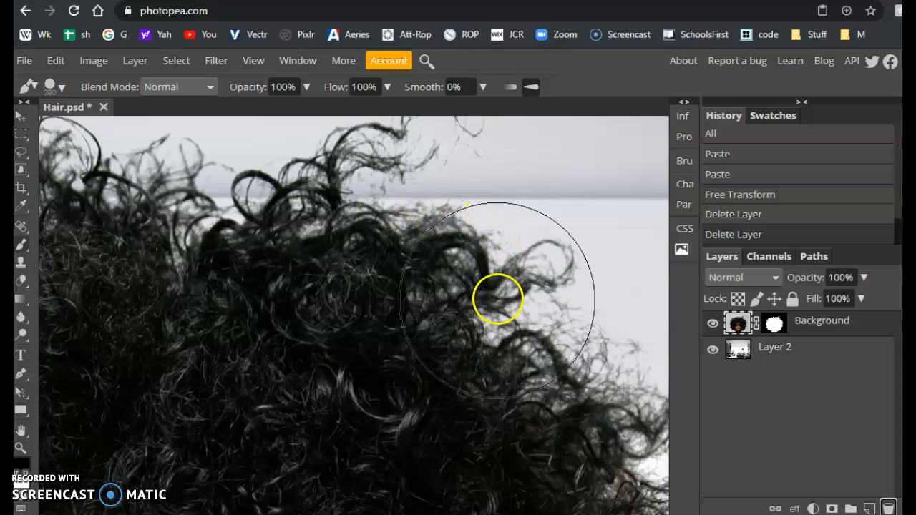
{"action": "scroll", "coordinate": [493, 417], "scroll_direction": "down", "scroll_amount": 3}
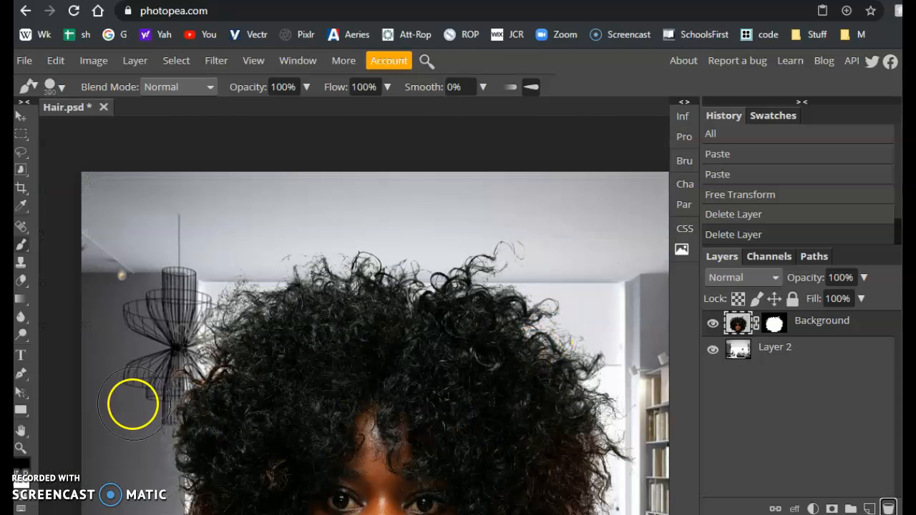
{"action": "scroll", "coordinate": [129, 408], "scroll_direction": "up", "scroll_amount": 3}
{"action": "scroll", "coordinate": [188, 379], "scroll_direction": "down", "scroll_amount": 5}
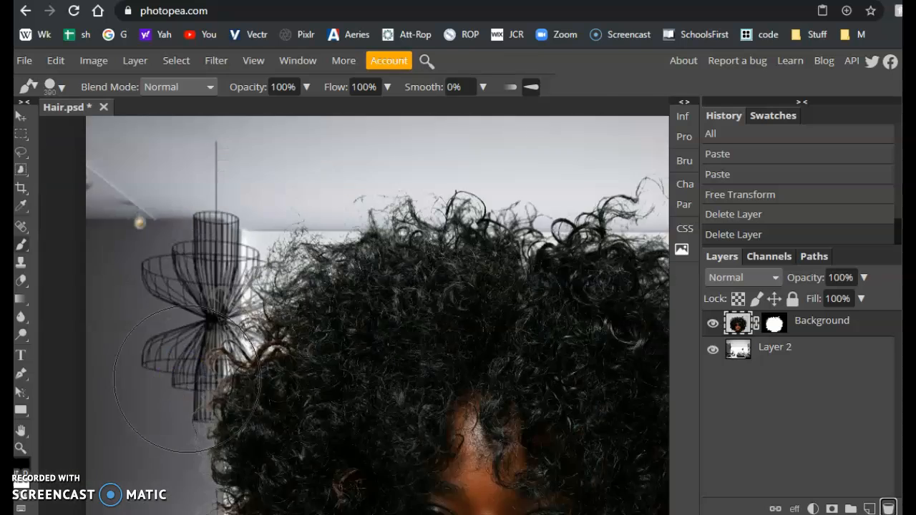
{"action": "scroll", "coordinate": [462, 394], "scroll_direction": "up", "scroll_amount": 4}
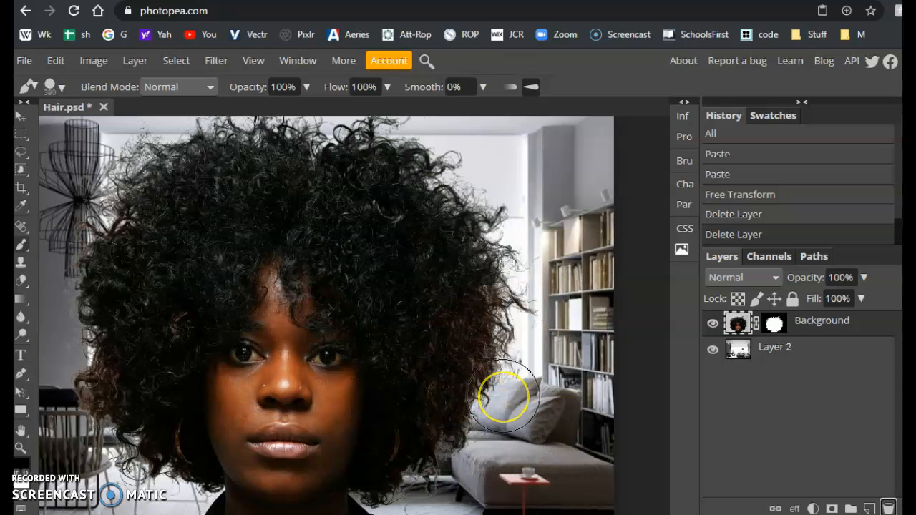
{"action": "scroll", "coordinate": [501, 393], "scroll_direction": "down", "scroll_amount": 3}
{"action": "scroll", "coordinate": [502, 396], "scroll_direction": "up", "scroll_amount": 1}
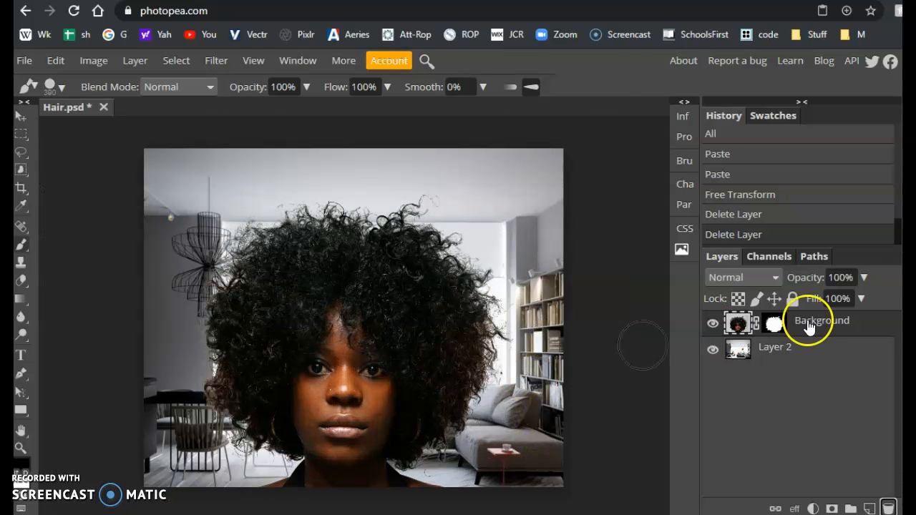
- Disable the raster mask on the Background layer to compare with the original photo, and enable it again
{"action": "left_click", "coordinate": [782, 323]}
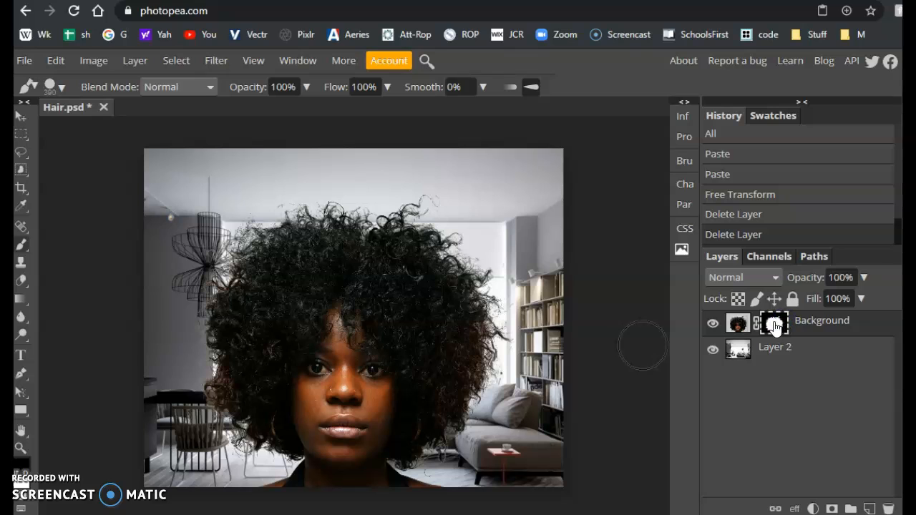
{"action": "right_click", "coordinate": [775, 327]}
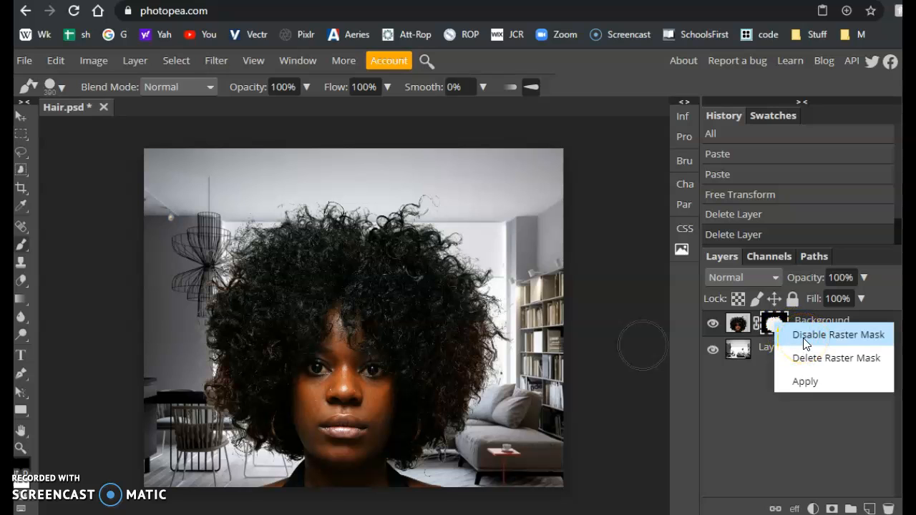
{"action": "left_click", "coordinate": [807, 341]}
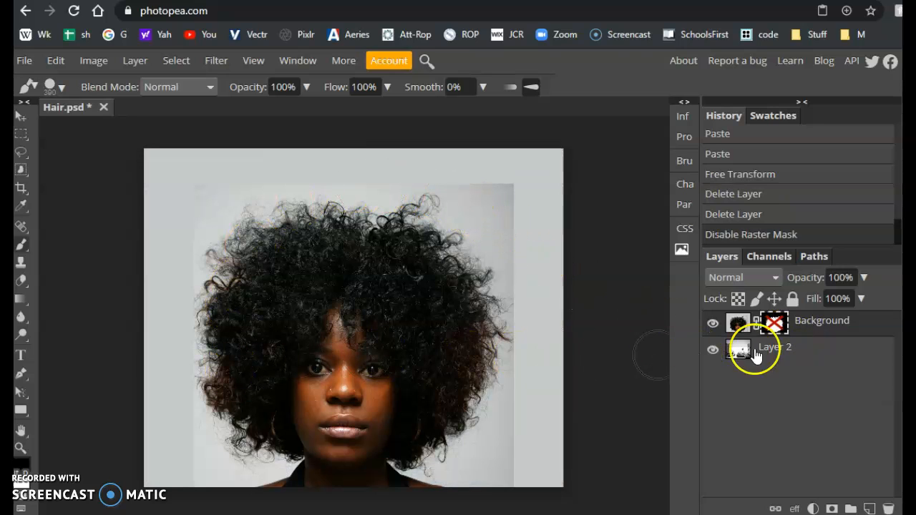
{"action": "right_click", "coordinate": [773, 326]}
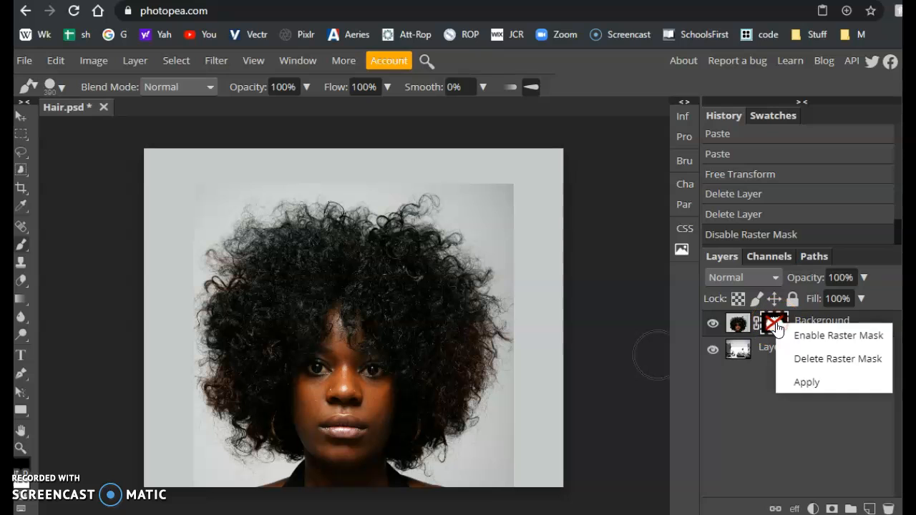
{"action": "left_click", "coordinate": [799, 337]}
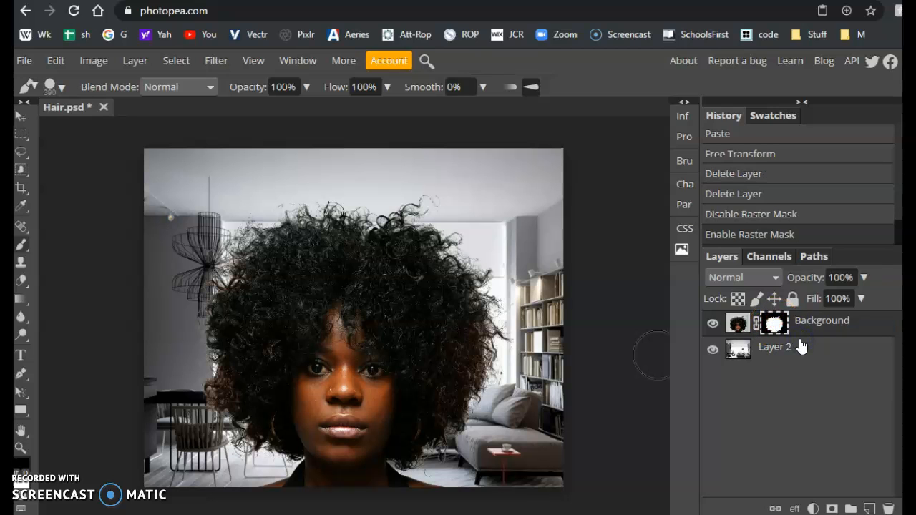
- Save the finished composite with its layers and raster mask as the PSD file Hair.psd
{"action": "left_click", "coordinate": [23, 62]}
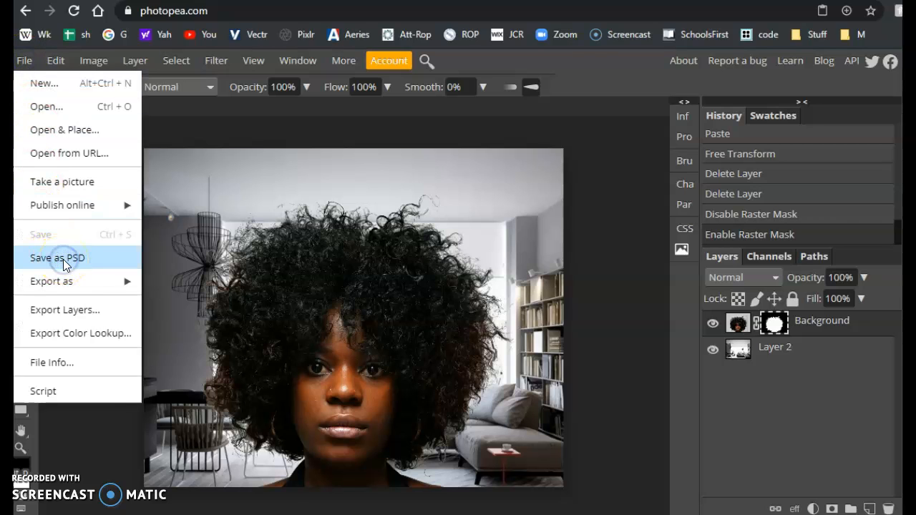
{"action": "left_click", "coordinate": [499, 304]}
{"action": "left_click", "coordinate": [365, 290]}
{"action": "mouse_move", "coordinate": [283, 275]}
{"action": "left_mouse_down"}
{"action": "mouse_move", "coordinate": [276, 265]}
{"action": "mouse_move", "coordinate": [319, 247]}
{"action": "left_mouse_up"}
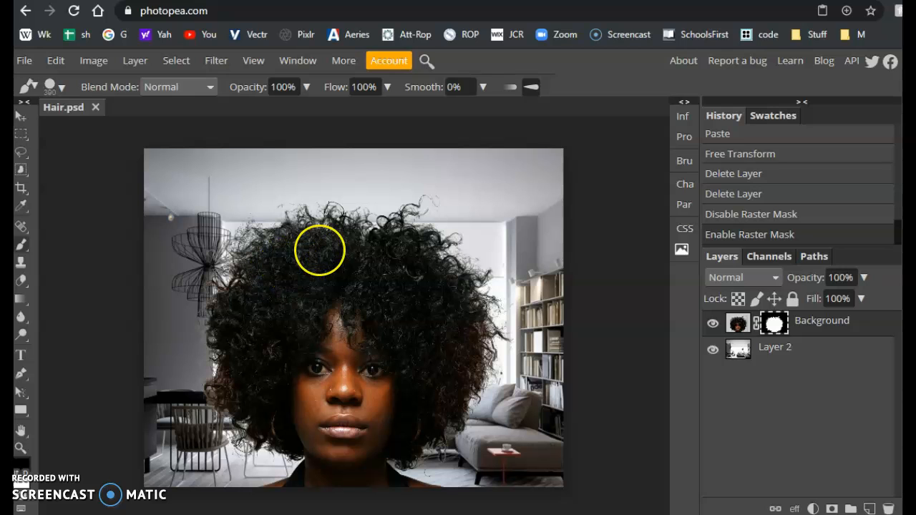
{"action": "left_click_drag", "start_coordinate": [223, 378], "coordinate": [224, 384]}
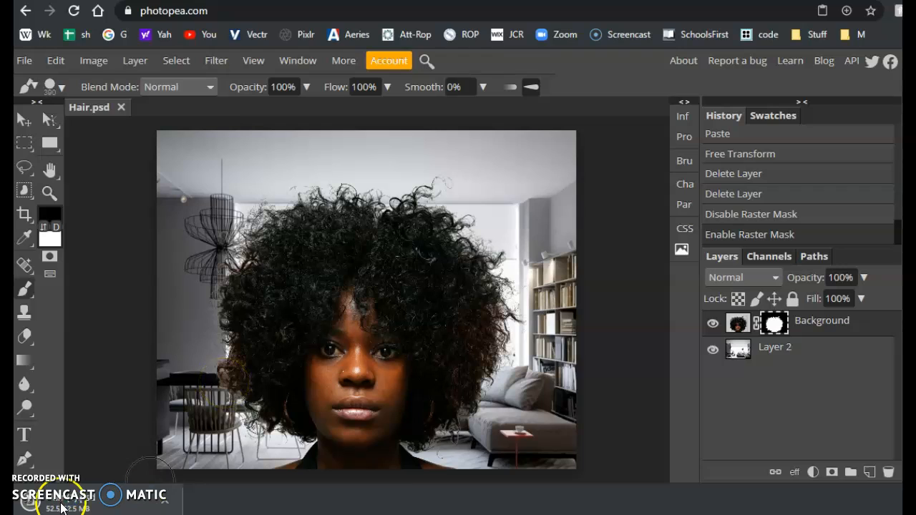